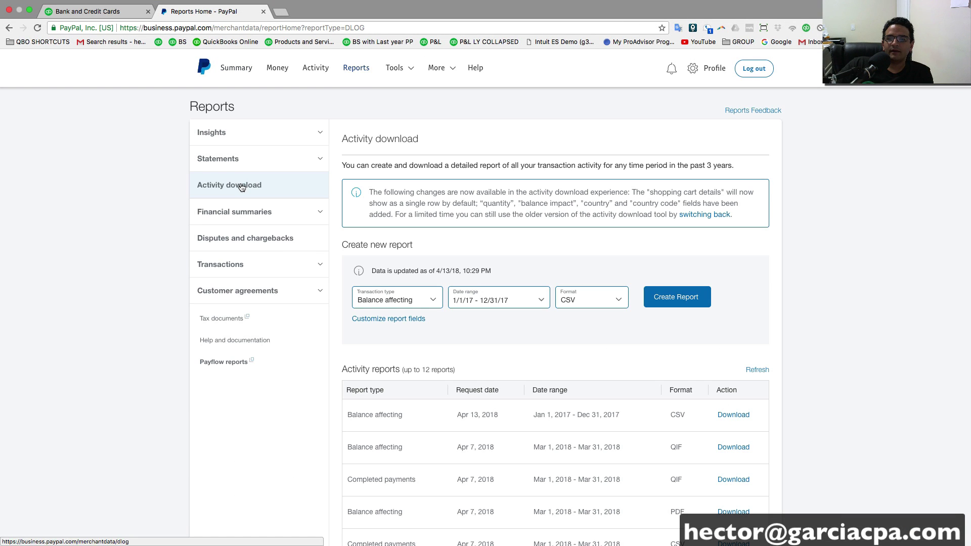
- Open PayPal's Activity download report and choose Completed payments as the transaction type
{"action": "left_click", "coordinate": [356, 69]}
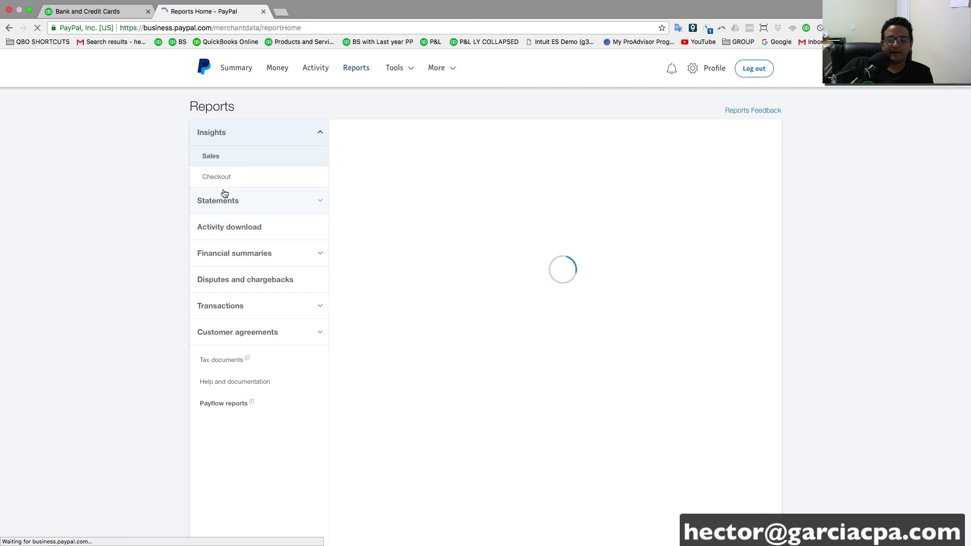
{"action": "left_click", "coordinate": [228, 226]}
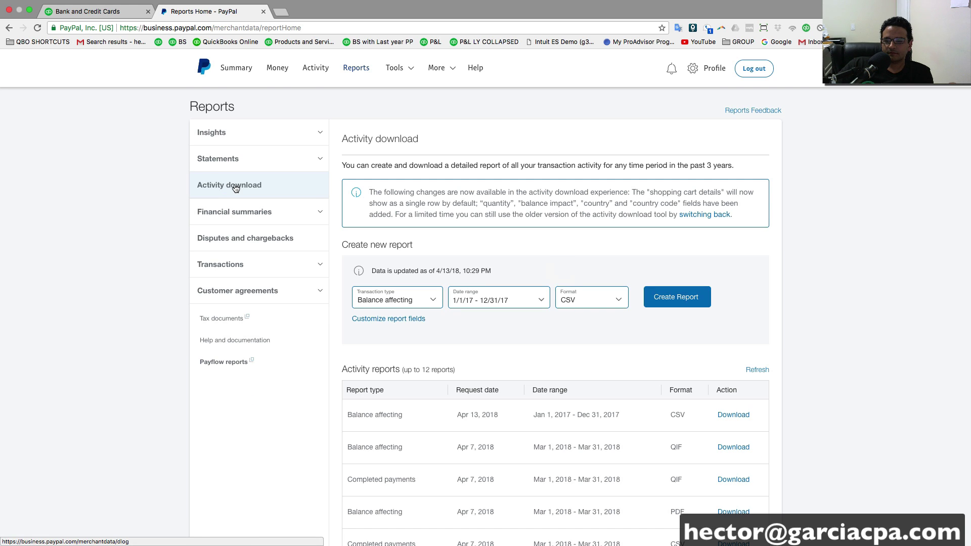
{"action": "left_click", "coordinate": [417, 304]}
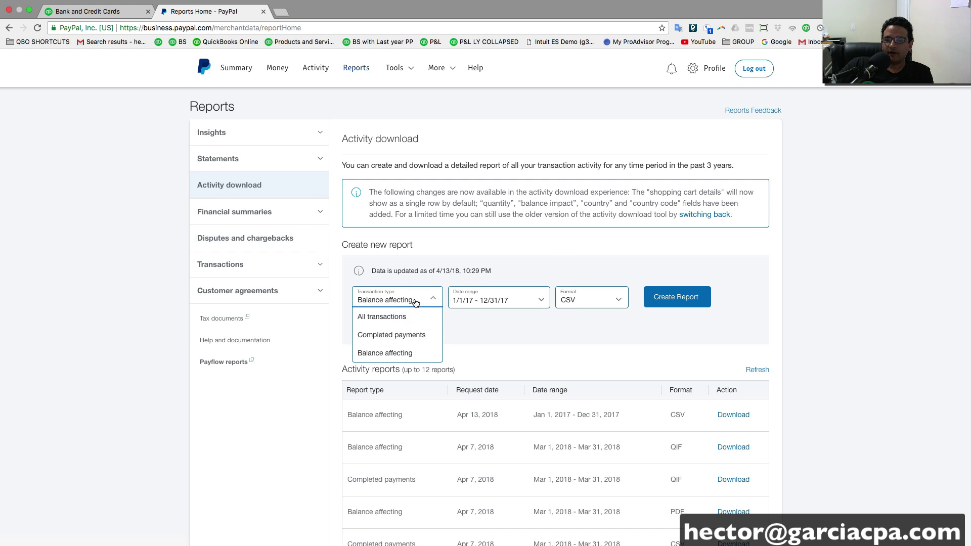
{"action": "left_click", "coordinate": [393, 335]}
- Set the download date range from 1/1/17 to 12/31/17 and confirm it
{"action": "left_click", "coordinate": [508, 303]}
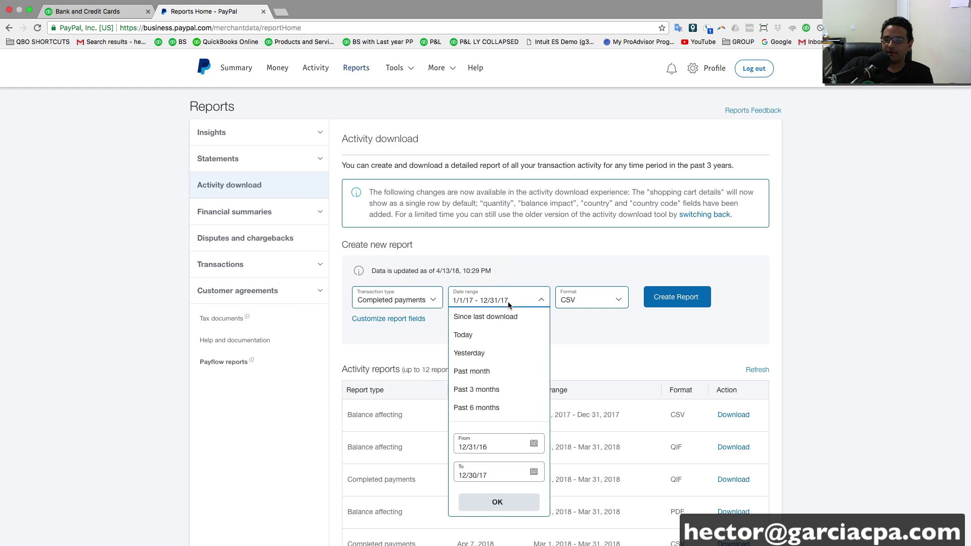
{"action": "left_click", "coordinate": [506, 451]}
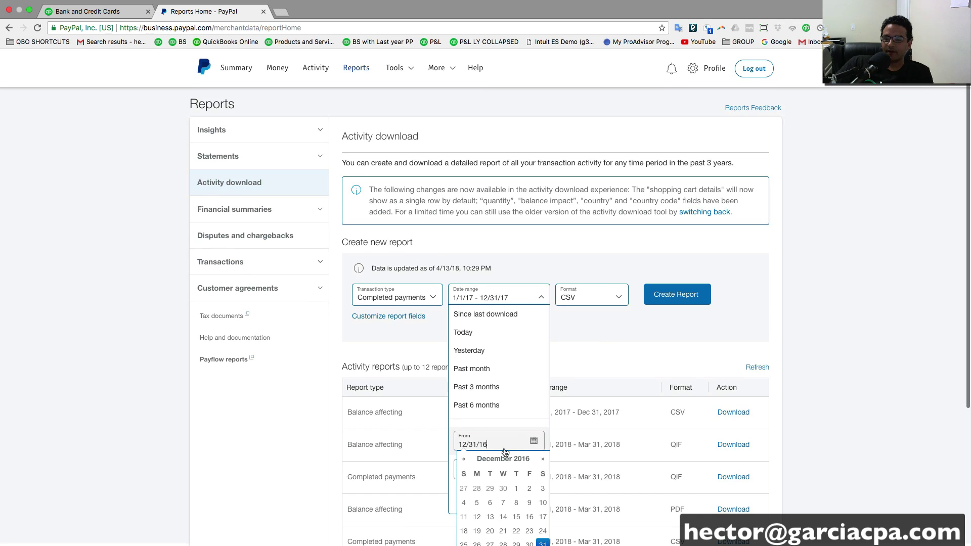
{"action": "left_click", "coordinate": [543, 459]}
{"action": "left_click", "coordinate": [543, 459]}
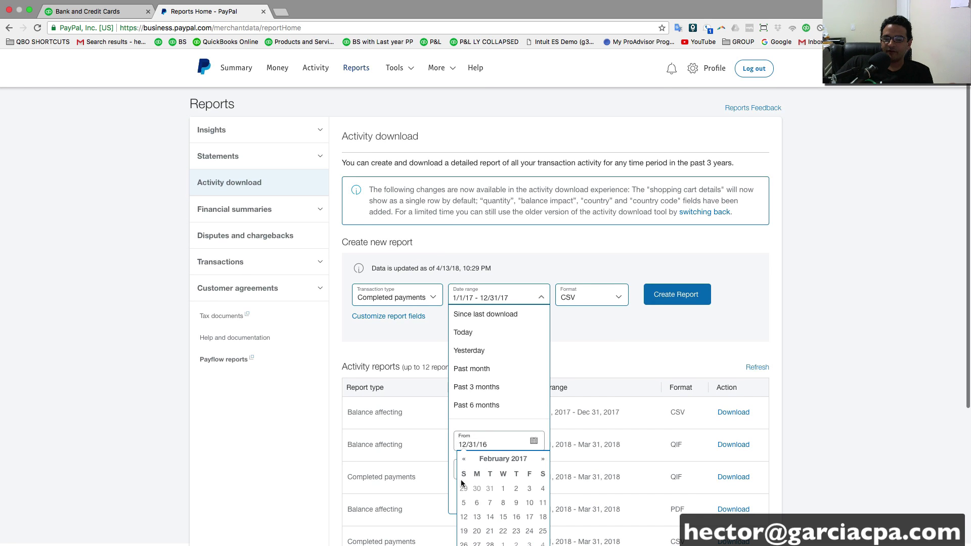
{"action": "scroll", "coordinate": [484, 473], "scroll_direction": "down", "scroll_amount": 3}
{"action": "left_click", "coordinate": [465, 376]}
{"action": "left_click", "coordinate": [464, 420]}
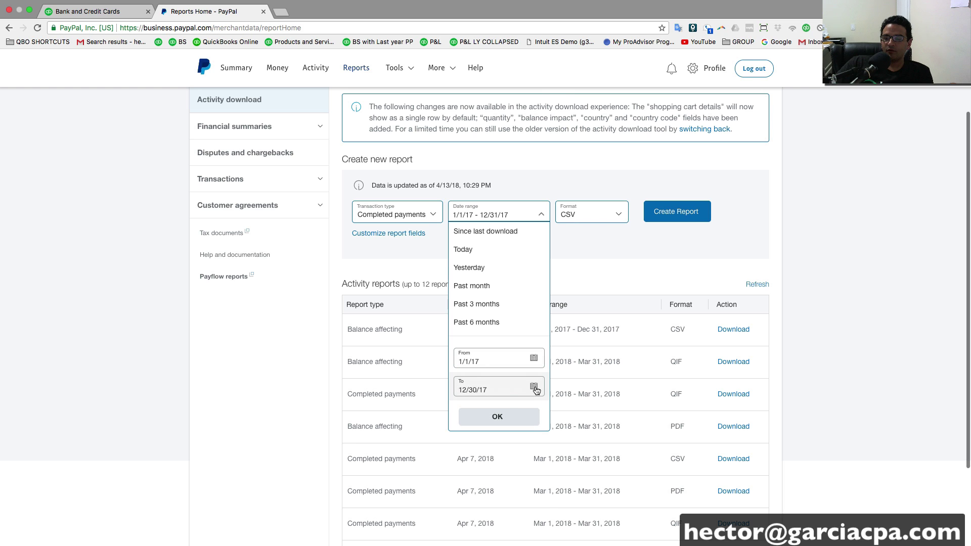
{"action": "left_click", "coordinate": [534, 386]}
{"action": "left_click", "coordinate": [464, 505]}
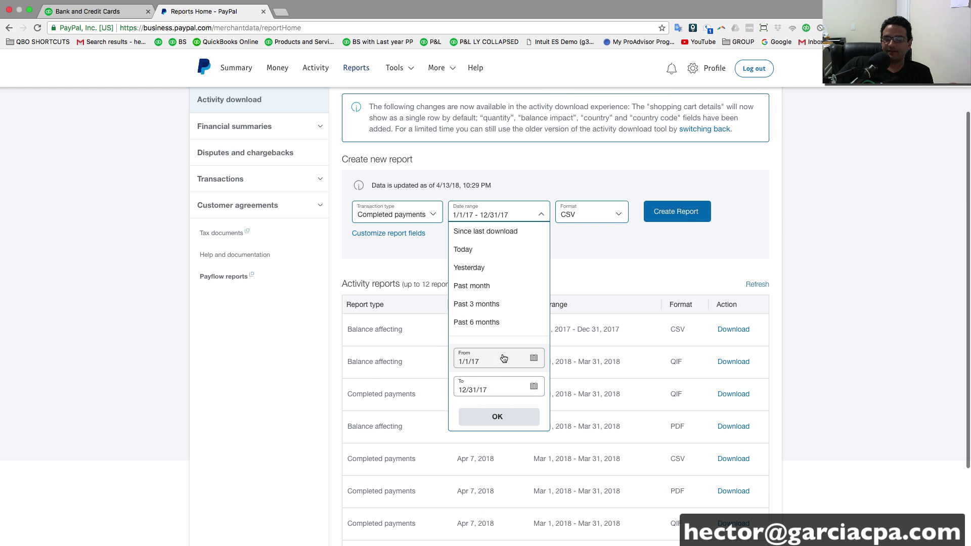
{"action": "left_click", "coordinate": [499, 418]}
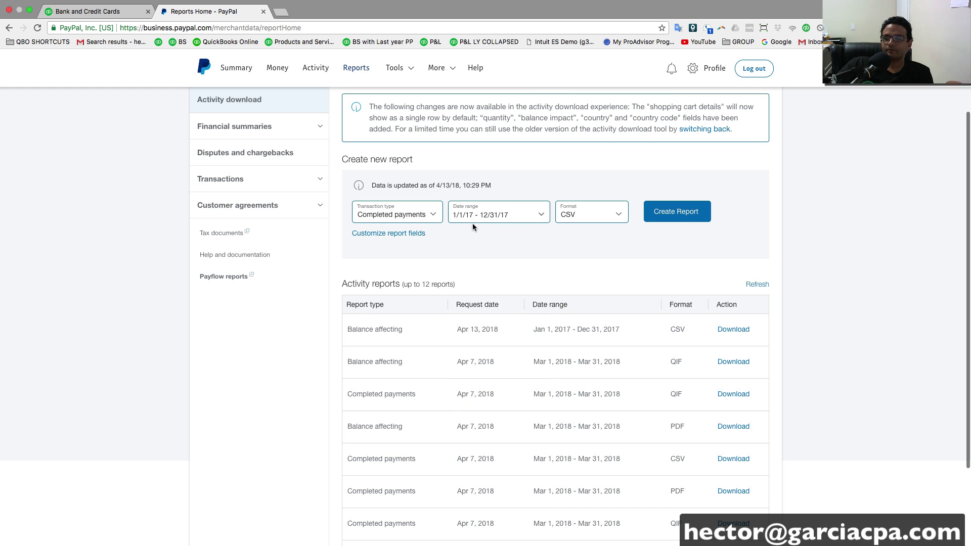
- Save the report fields with Transaction details unchecked, keeping only the default fields
{"action": "left_click", "coordinate": [385, 233]}
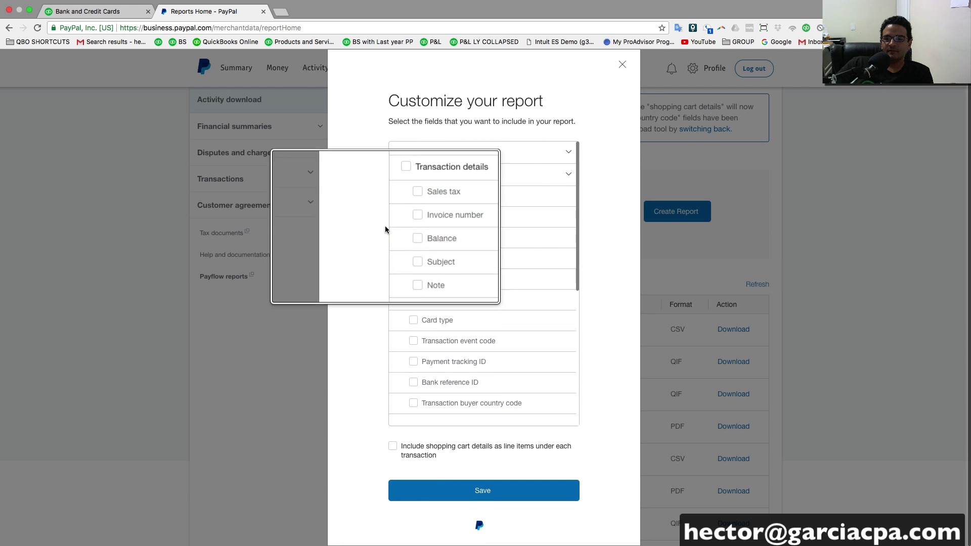
{"action": "left_click", "coordinate": [404, 174]}
{"action": "left_click", "coordinate": [403, 174]}
{"action": "left_click", "coordinate": [570, 174]}
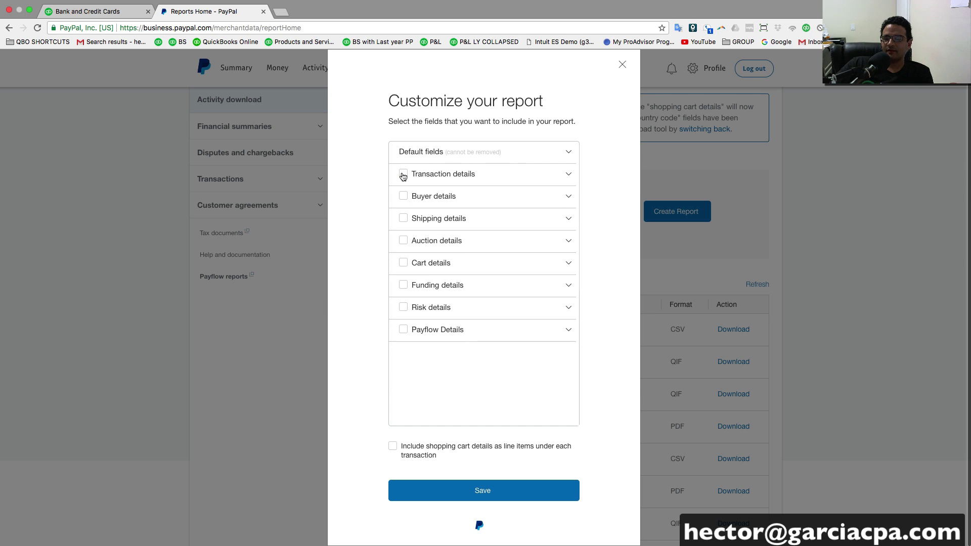
{"action": "left_click", "coordinate": [568, 154]}
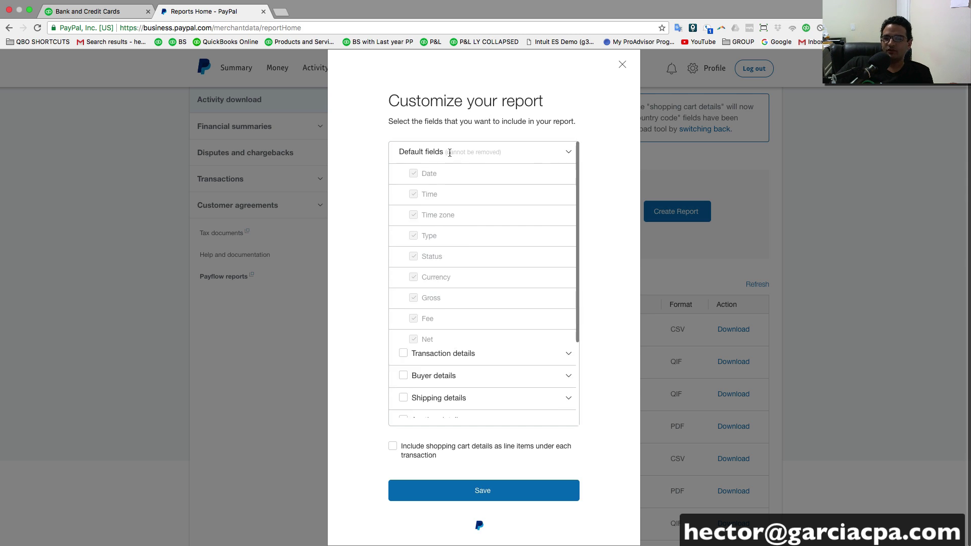
{"action": "left_click", "coordinate": [568, 153]}
{"action": "left_click", "coordinate": [488, 491]}
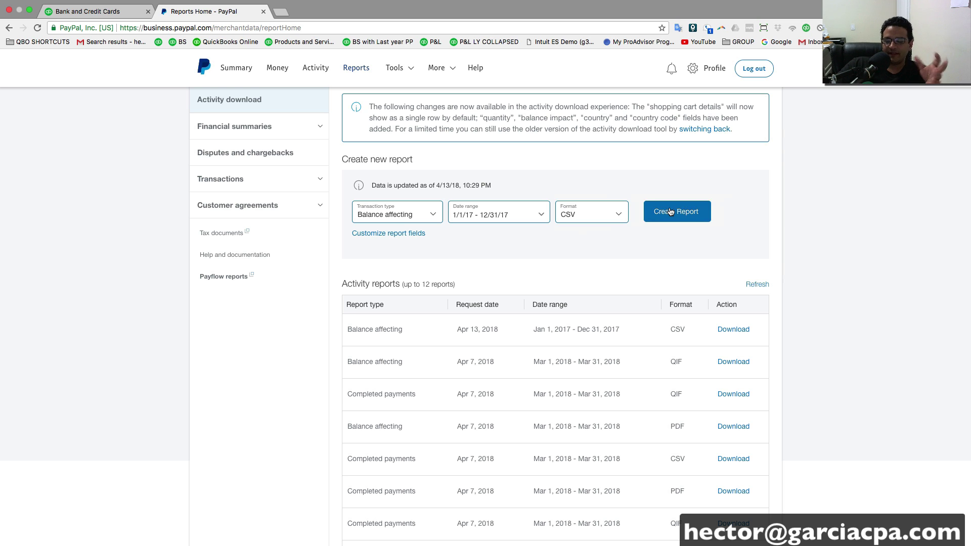
- Download the Balance affecting Jan 1–Dec 31, 2017 CSV and open Download (4).CSV in Excel
{"action": "scroll", "coordinate": [427, 282], "scroll_direction": "down", "scroll_amount": 5}
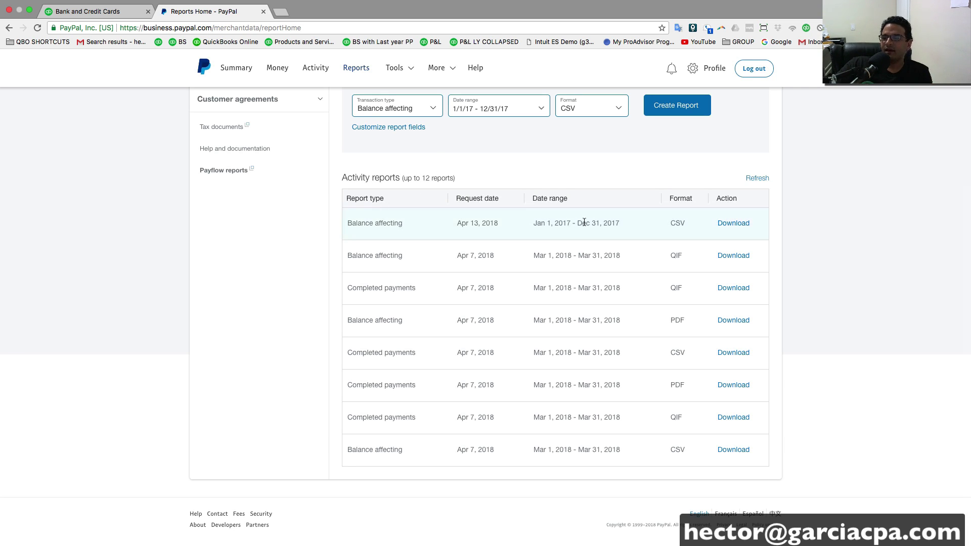
{"action": "left_click", "coordinate": [737, 225]}
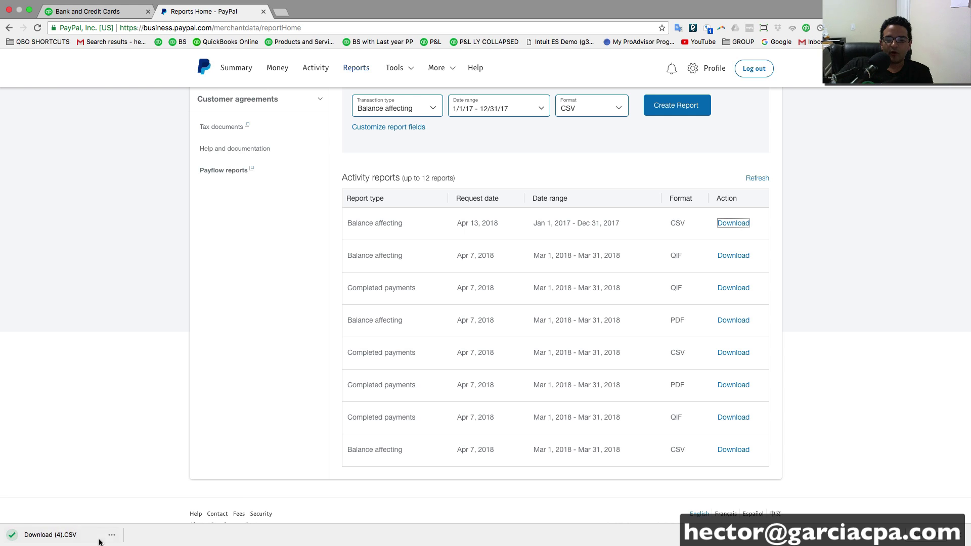
{"action": "left_click", "coordinate": [31, 538]}
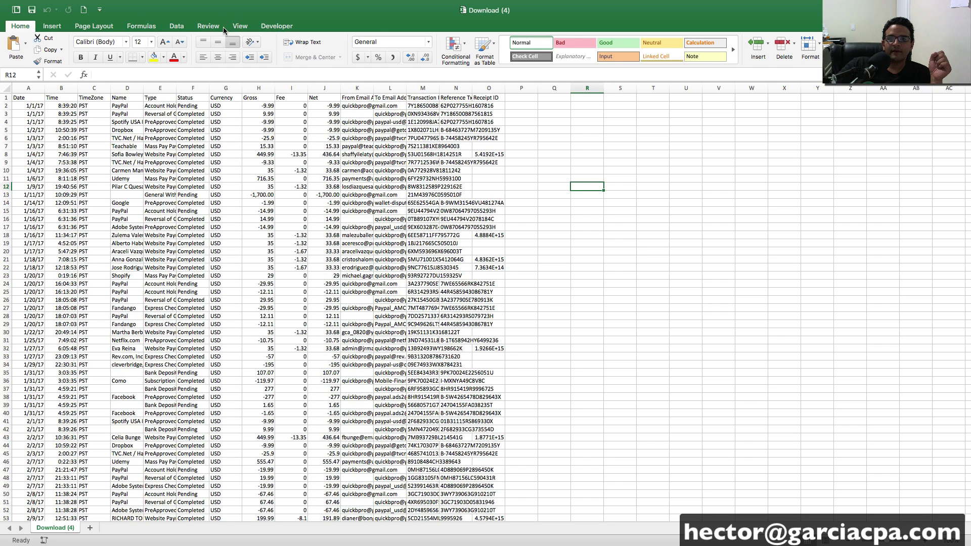
- Zoom the Download (4) sheet to 150% and scroll through the transactions
{"action": "left_click", "coordinate": [240, 26]}
{"action": "left_click", "coordinate": [233, 42]}
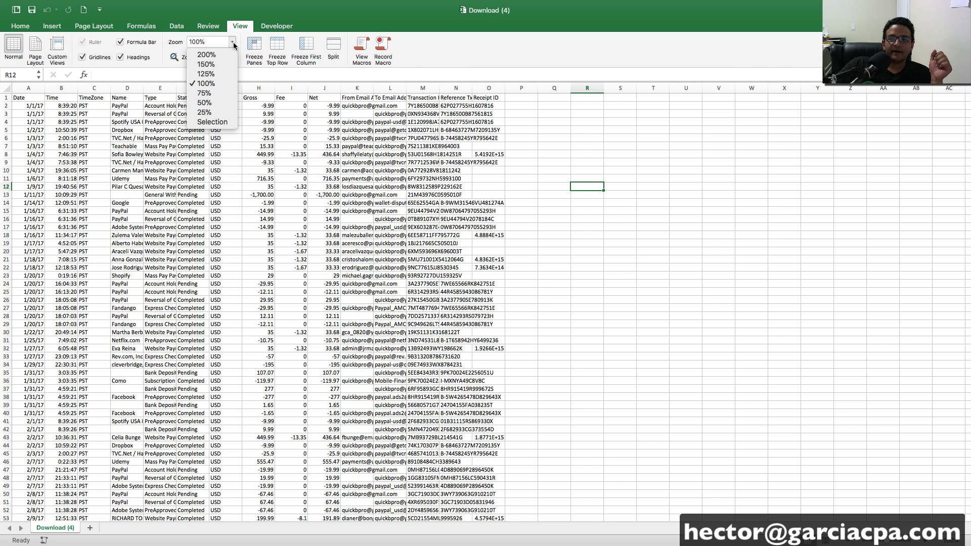
{"action": "left_click", "coordinate": [210, 66]}
{"action": "left_click", "coordinate": [217, 201]}
{"action": "scroll", "coordinate": [219, 215], "scroll_direction": "down", "scroll_amount": 15}
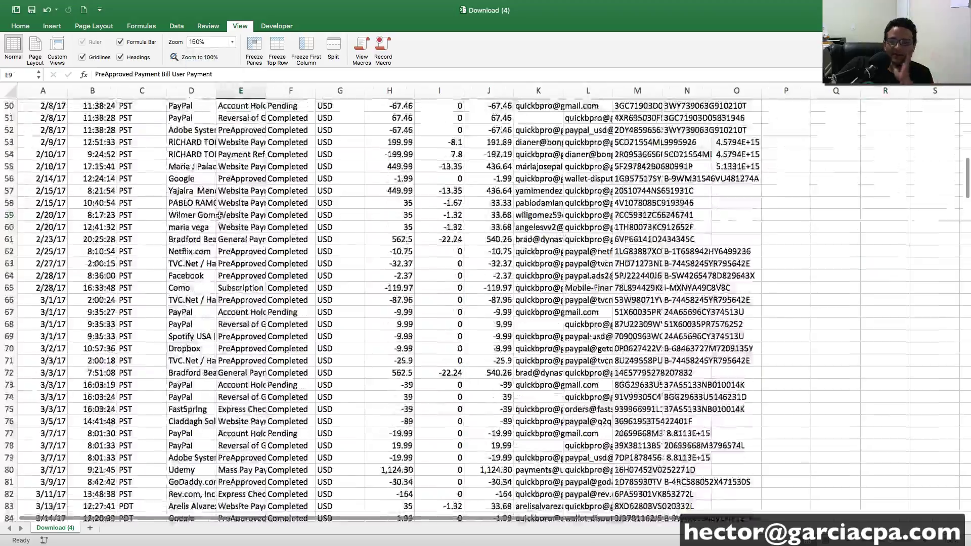
{"action": "scroll", "coordinate": [219, 214], "scroll_direction": "down", "scroll_amount": 20}
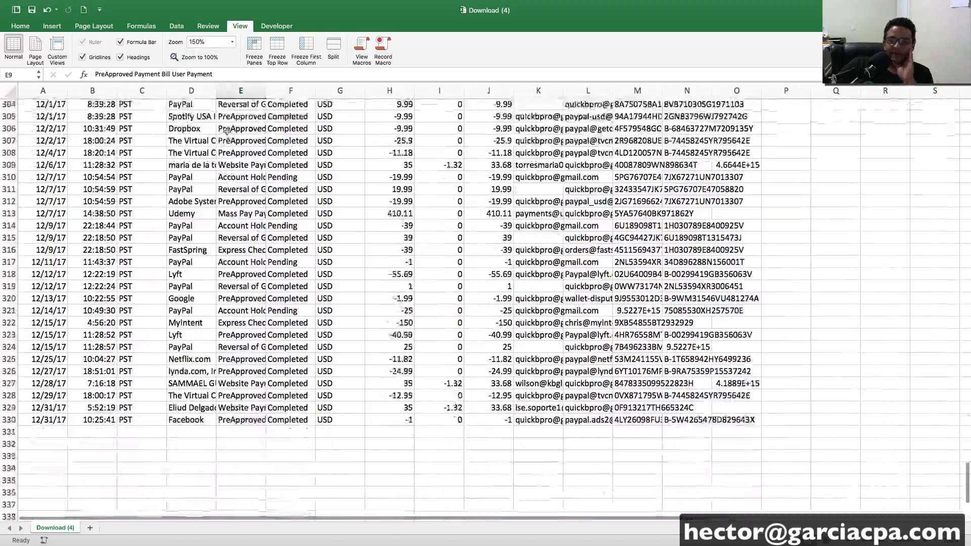
{"action": "scroll", "coordinate": [334, 207], "scroll_direction": "up", "scroll_amount": 20}
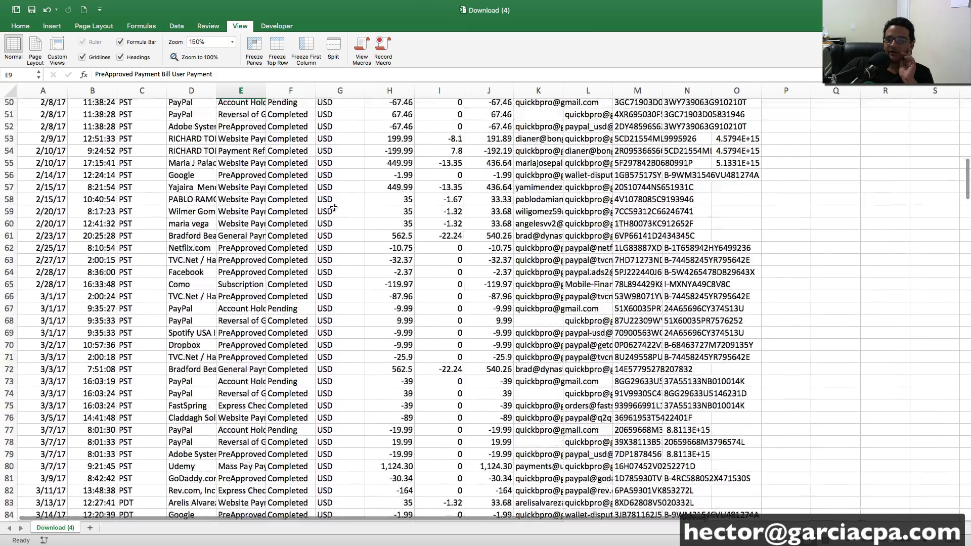
{"action": "scroll", "coordinate": [334, 207], "scroll_direction": "up", "scroll_amount": 15}
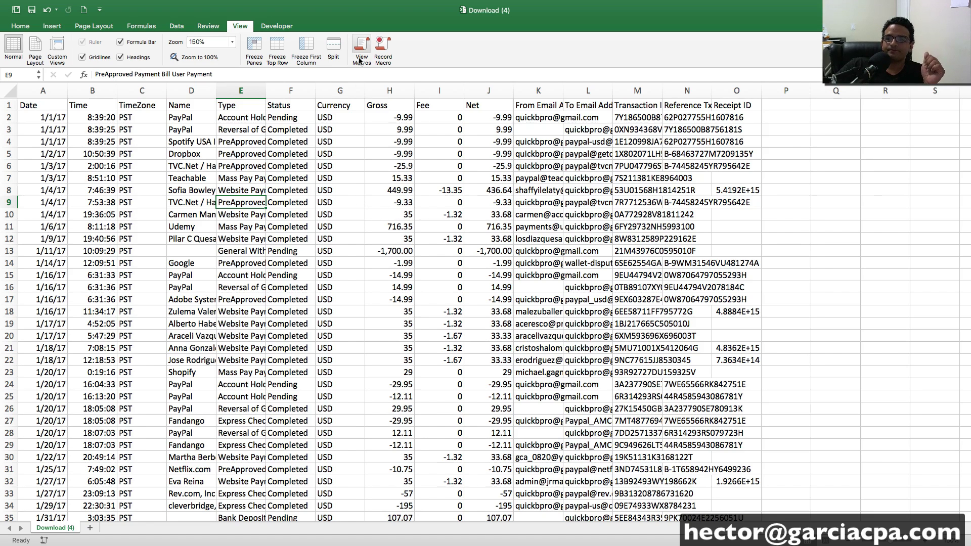
- Review the Gross, Fee, Net and Status columns, then select columns A through O
{"action": "left_click", "coordinate": [400, 86]}
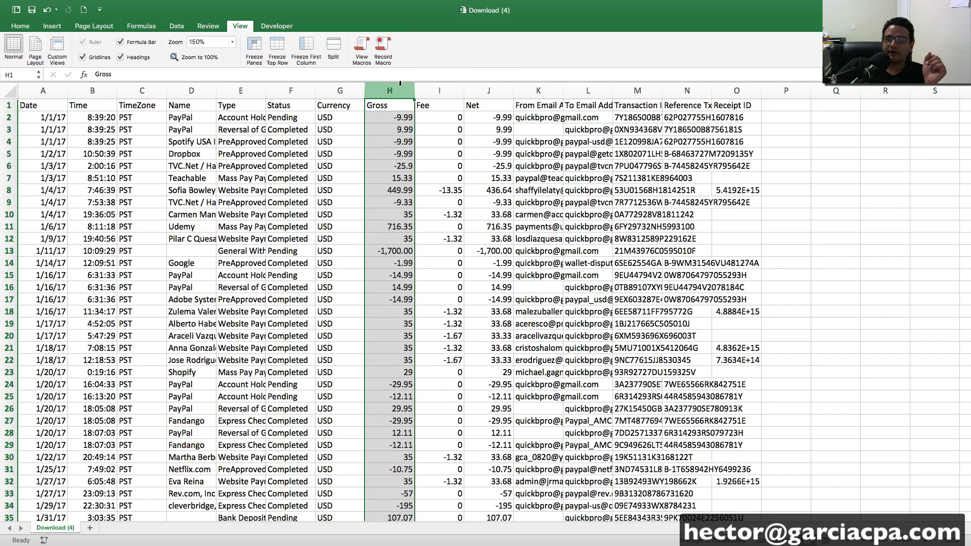
{"action": "left_click", "coordinate": [445, 85]}
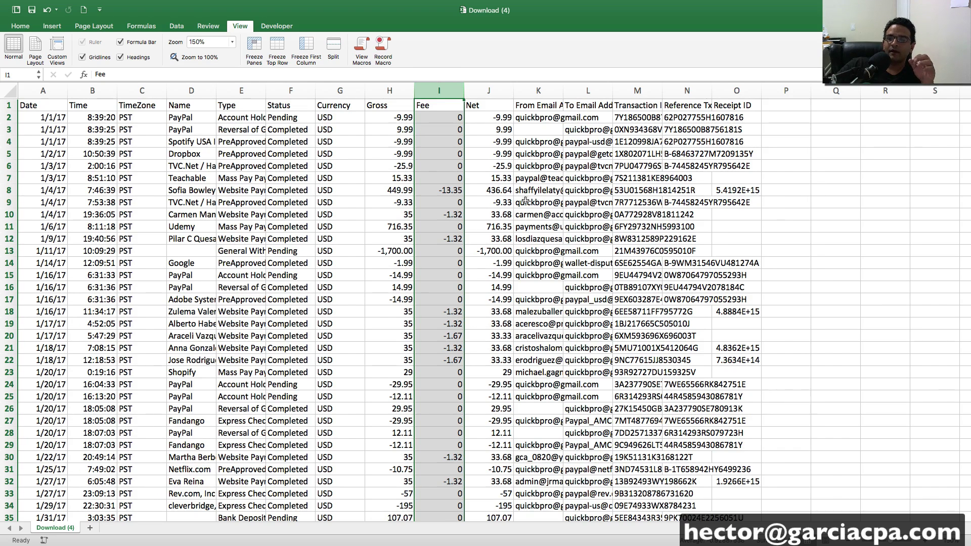
{"action": "left_click", "coordinate": [497, 215]}
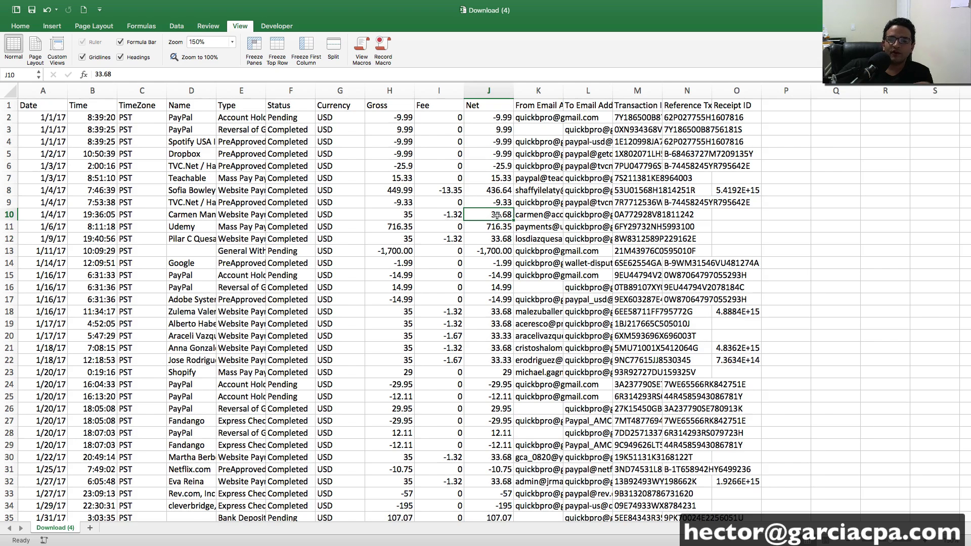
{"action": "left_click", "coordinate": [291, 91]}
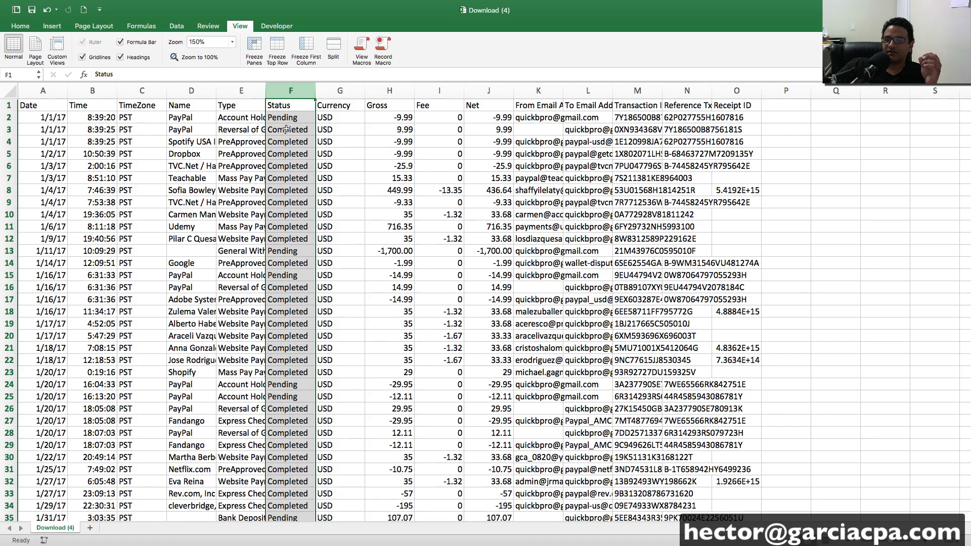
{"action": "left_click_drag", "start_coordinate": [312, 118], "coordinate": [429, 172]}
{"action": "left_click", "coordinate": [429, 176]}
{"action": "left_click_drag", "start_coordinate": [42, 91], "coordinate": [737, 90]}
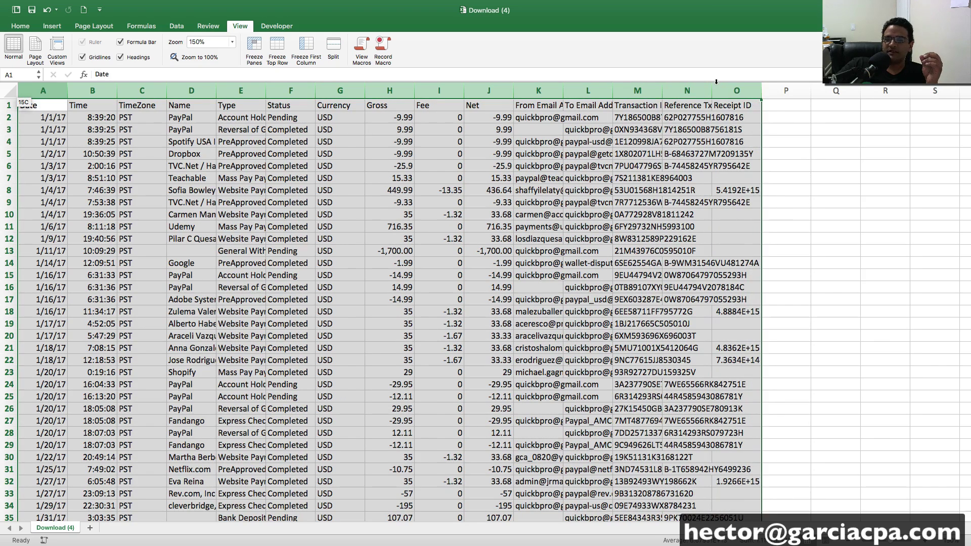
- Add AutoFilters and exclude Pending and (Blanks) from the Status column
{"action": "left_click", "coordinate": [176, 28]}
{"action": "left_click", "coordinate": [259, 46]}
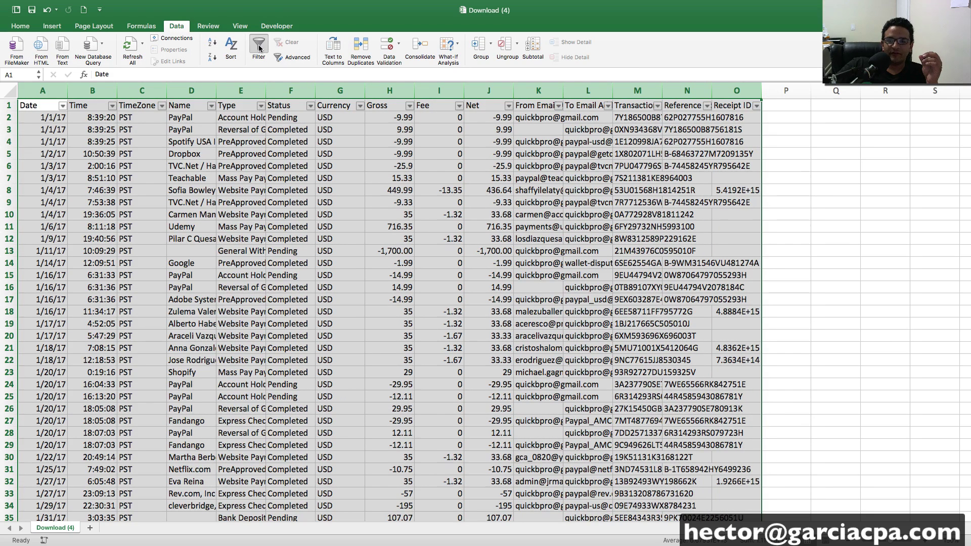
{"action": "left_click", "coordinate": [310, 106]}
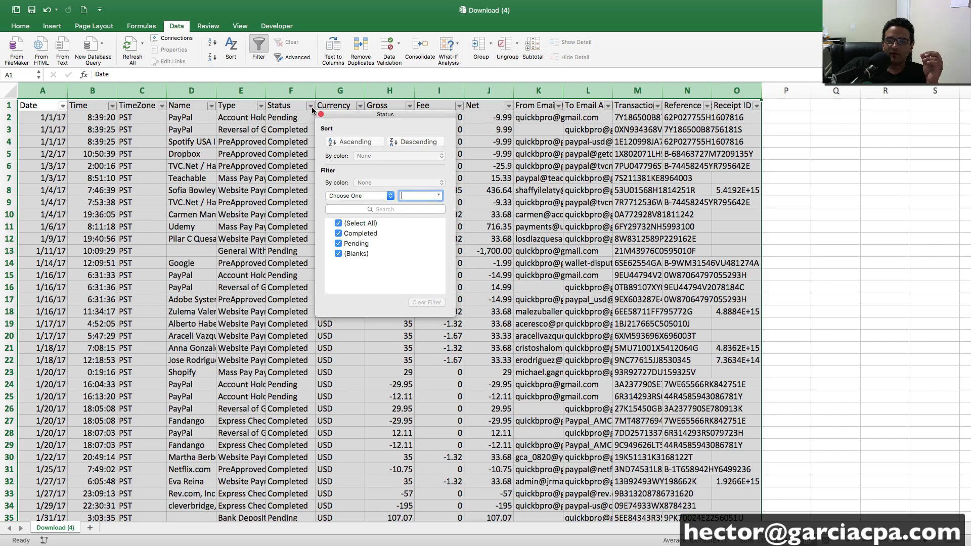
{"action": "left_click", "coordinate": [338, 244]}
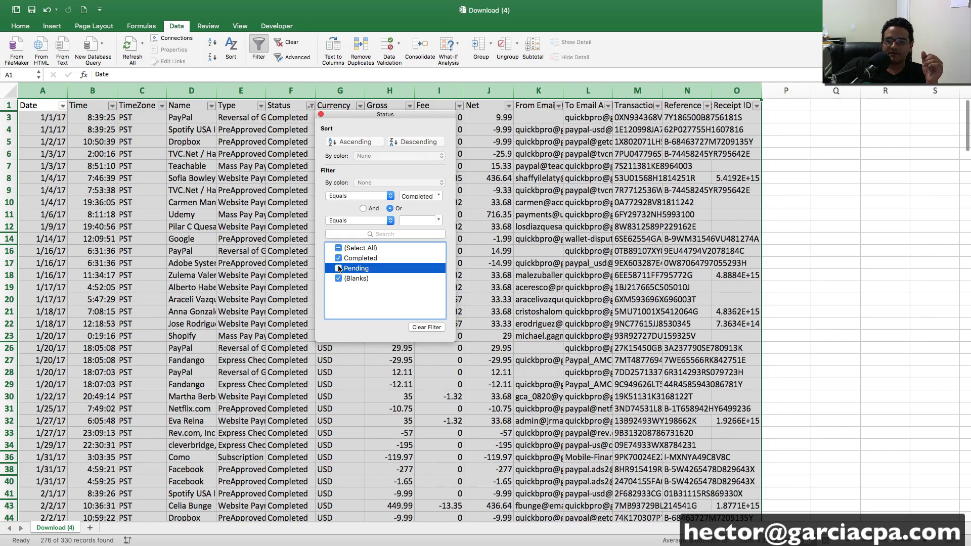
{"action": "left_click", "coordinate": [338, 278]}
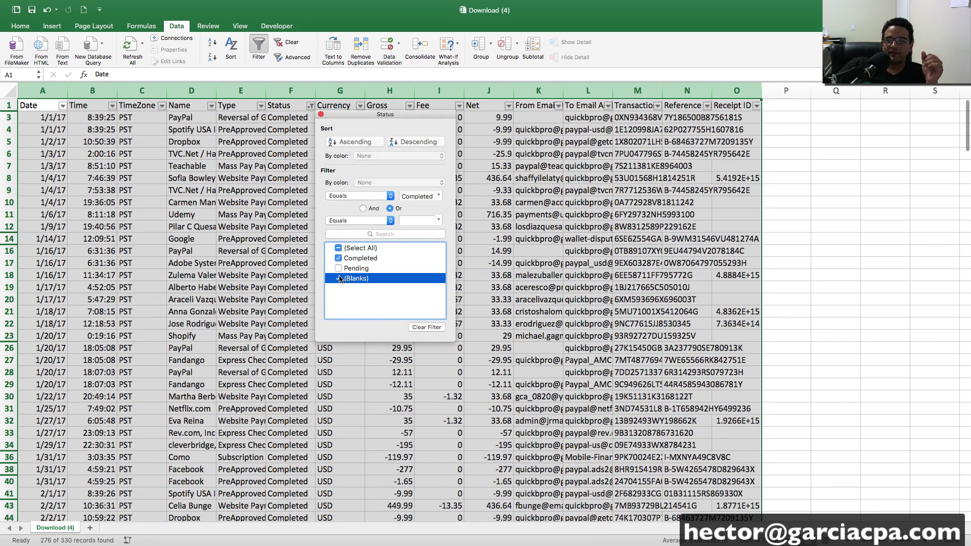
{"action": "left_click", "coordinate": [320, 115]}
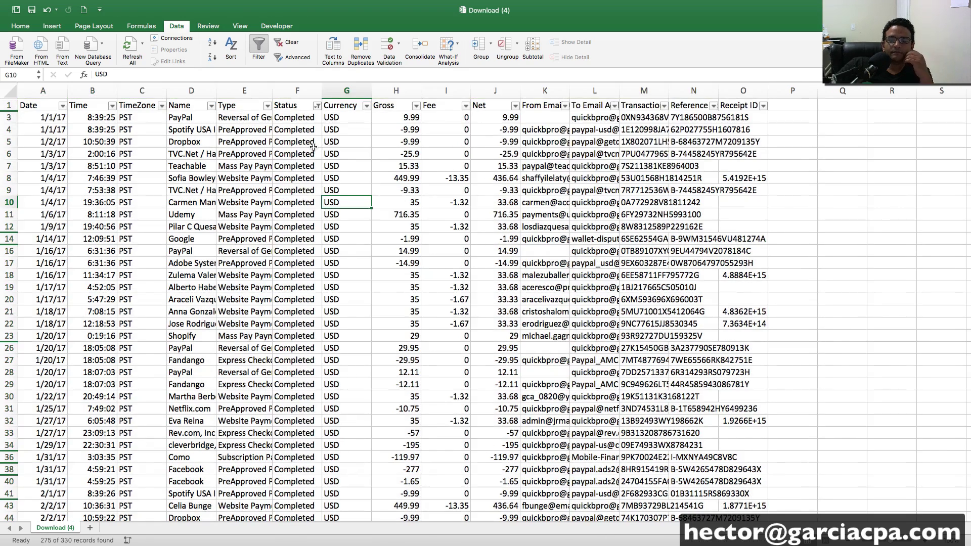
- Exclude Reversal of General Account Hold from the Type column filter
{"action": "left_click", "coordinate": [267, 106]}
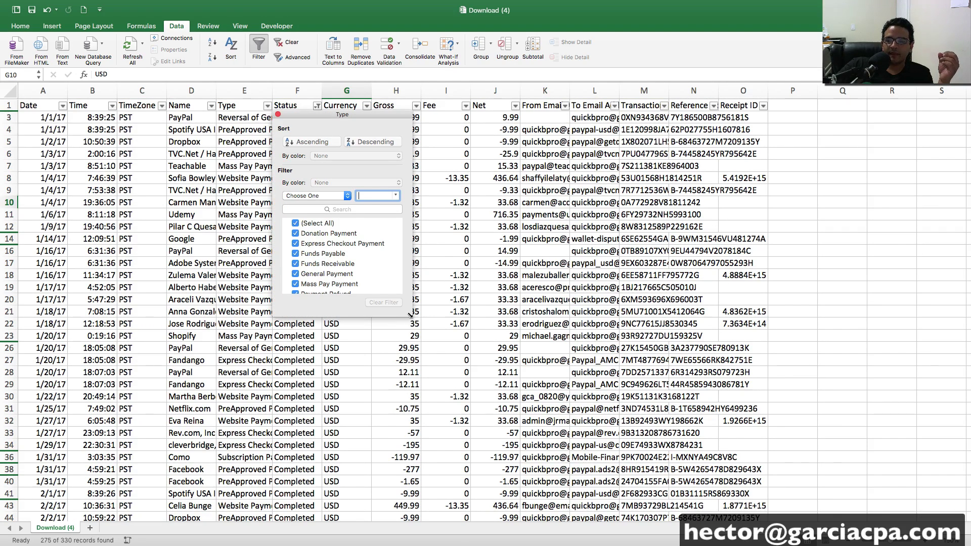
{"action": "left_click_drag", "start_coordinate": [412, 316], "coordinate": [430, 430]}
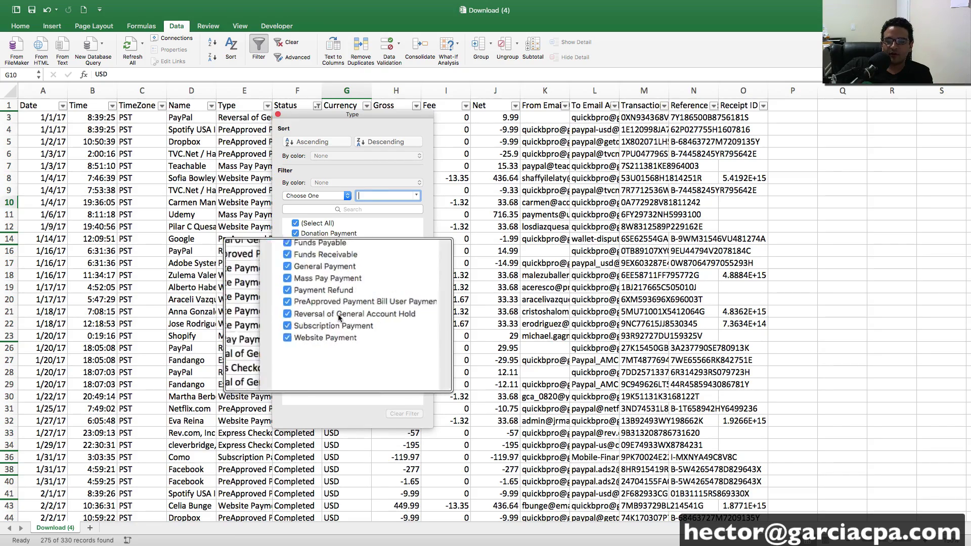
{"action": "left_click", "coordinate": [305, 318]}
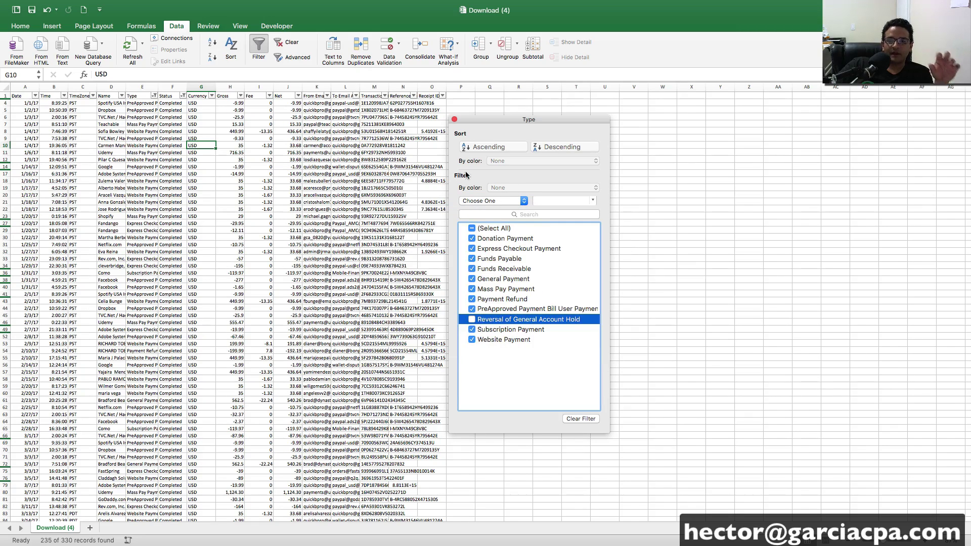
- Zoom the filtered sheet to 150% and reopen the Type filter list for review
{"action": "left_click", "coordinate": [238, 27]}
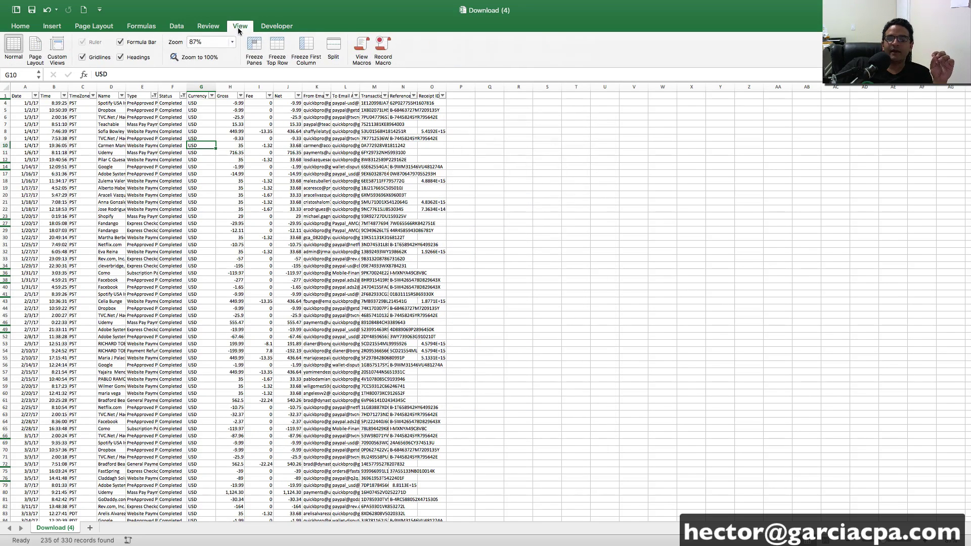
{"action": "left_click", "coordinate": [232, 45]}
{"action": "left_click", "coordinate": [208, 61]}
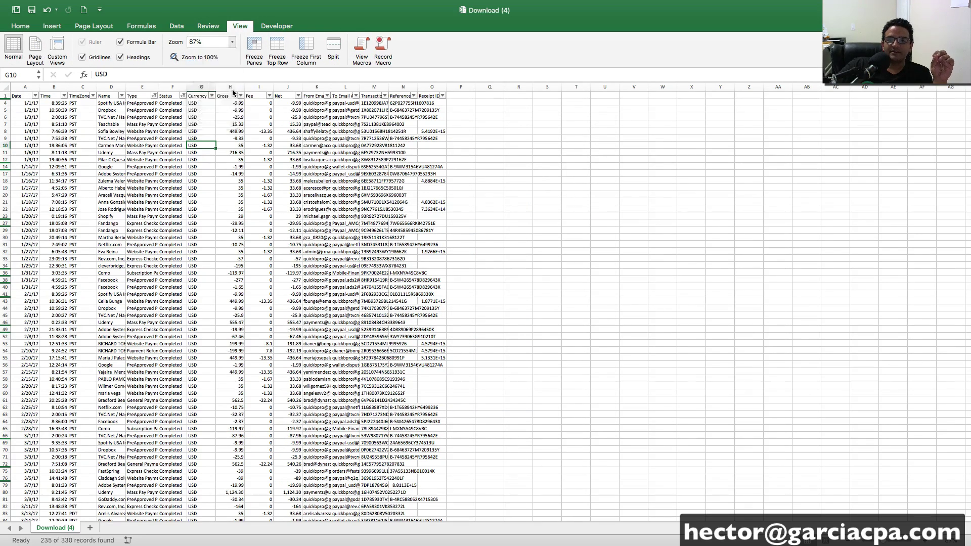
{"action": "left_click", "coordinate": [268, 105]}
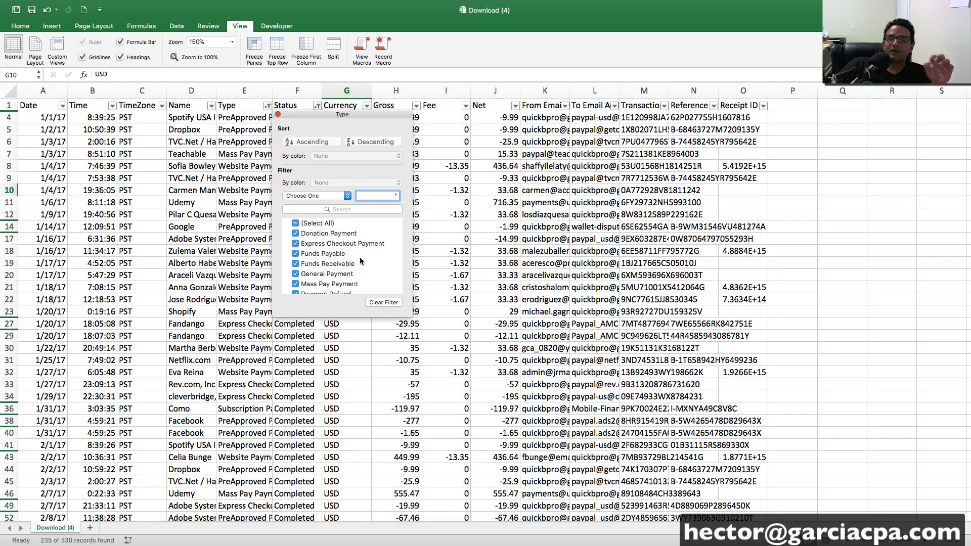
{"action": "left_click", "coordinate": [407, 322]}
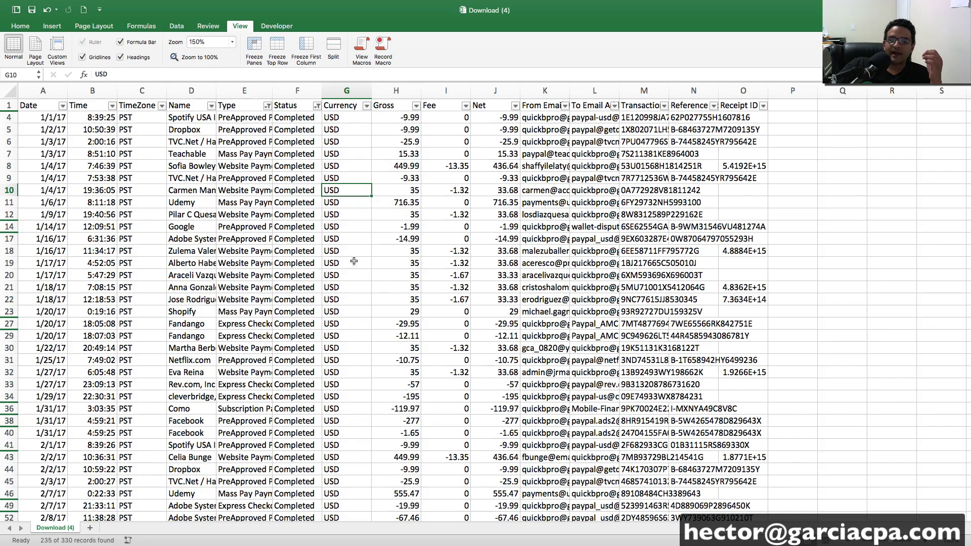
{"action": "left_click", "coordinate": [267, 106]}
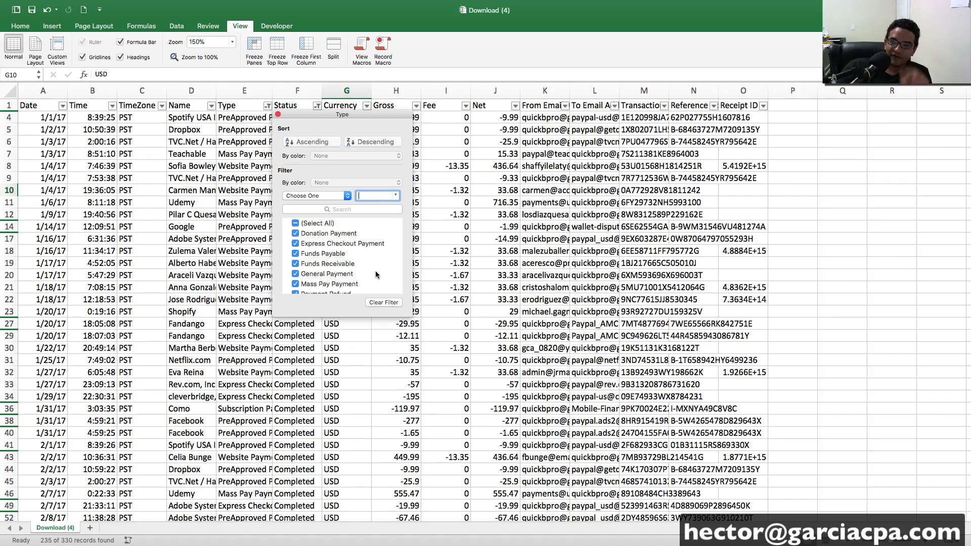
- Select the whole filtered sheet and copy the transaction table
{"action": "left_click", "coordinate": [279, 115]}
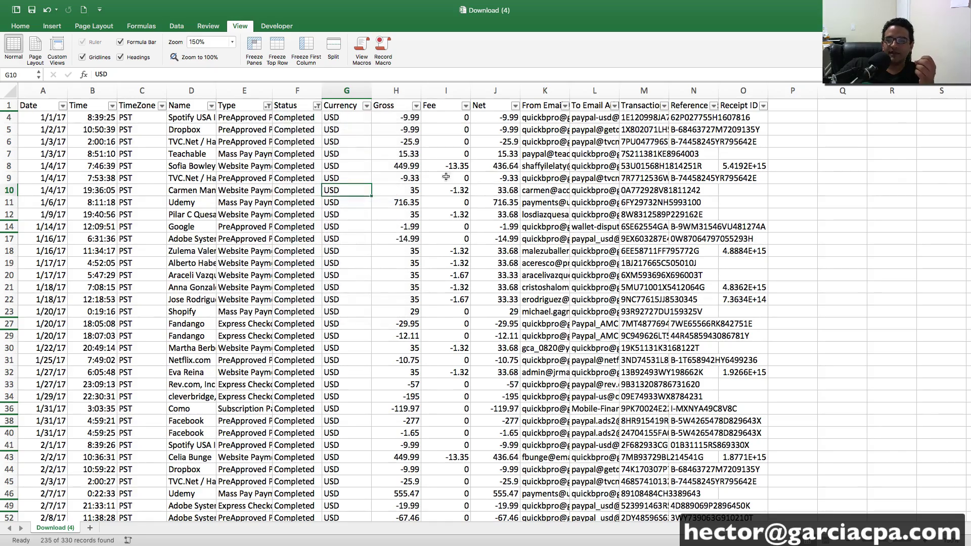
{"action": "left_click", "coordinate": [6, 90]}
{"action": "right_click", "coordinate": [6, 90]}
{"action": "left_click", "coordinate": [40, 101]}
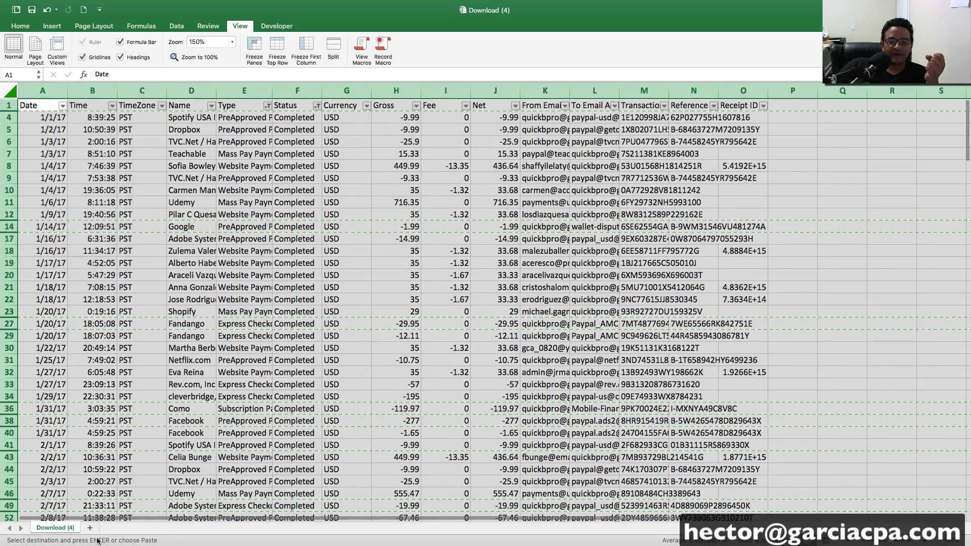
{"action": "left_click", "coordinate": [20, 26]}
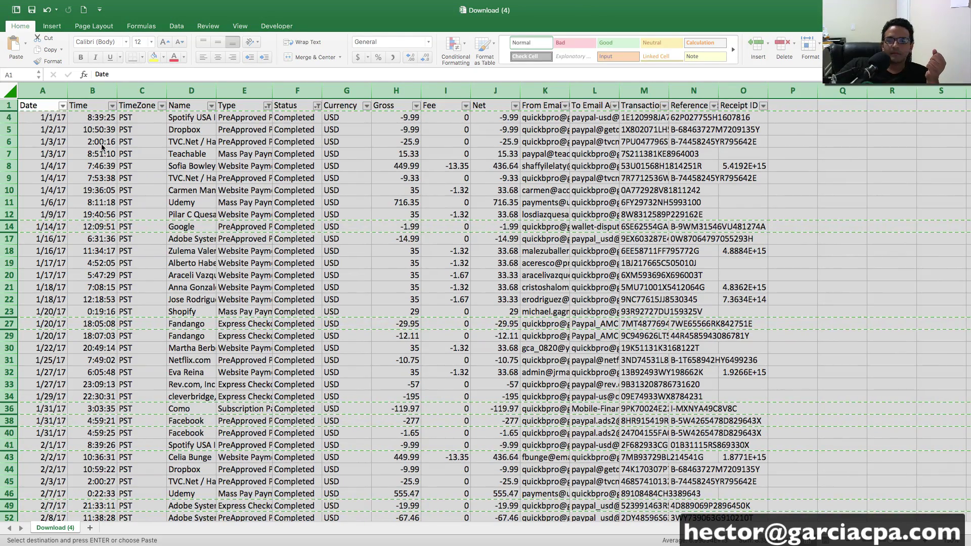
- Paste the copied transactions into a new blank workbook starting at cell A1
{"action": "key", "text": "super+n"}
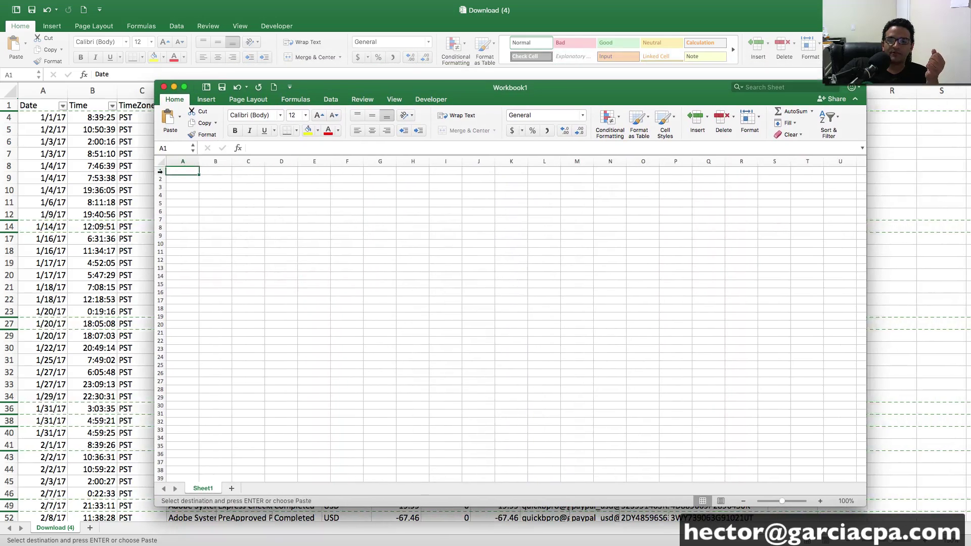
{"action": "right_click", "coordinate": [175, 170]}
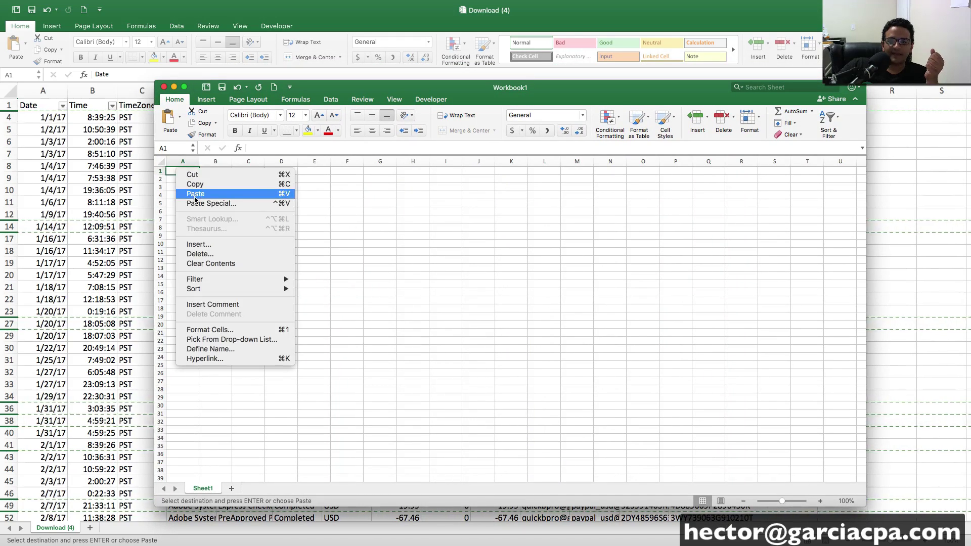
{"action": "left_click", "coordinate": [196, 196]}
{"action": "left_click", "coordinate": [347, 268]}
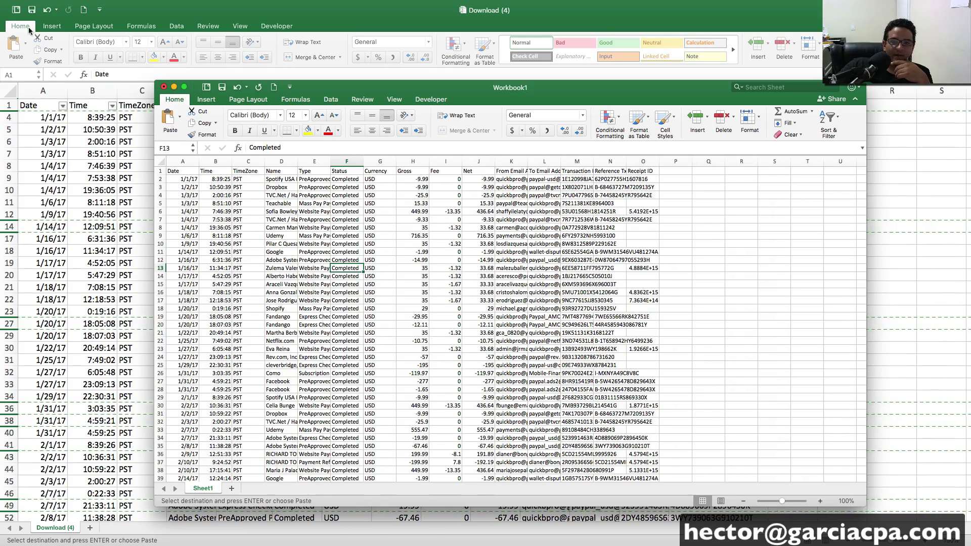
- Save the new workbook to the Desktop as 'paypal 2017' in CSV UTF-8 format
{"action": "left_click", "coordinate": [221, 88]}
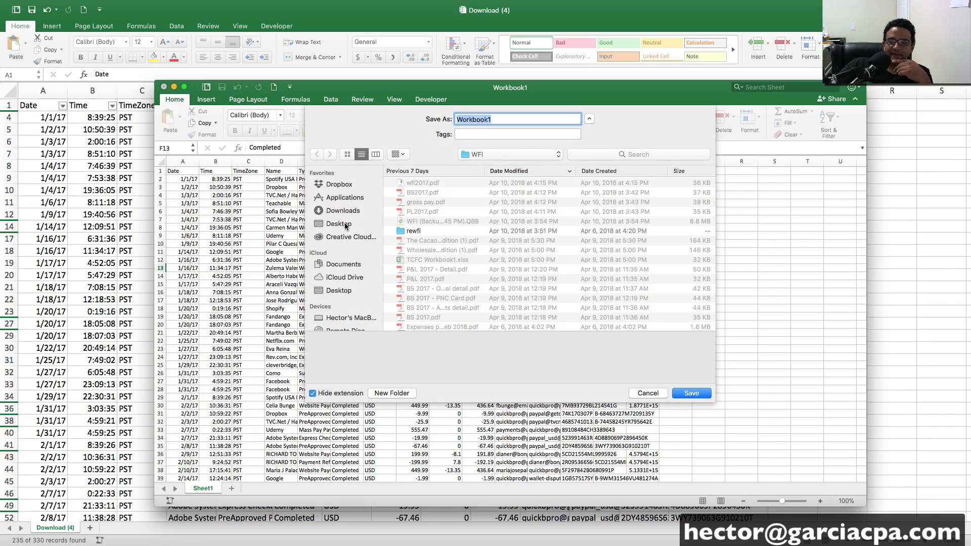
{"action": "left_click", "coordinate": [339, 225]}
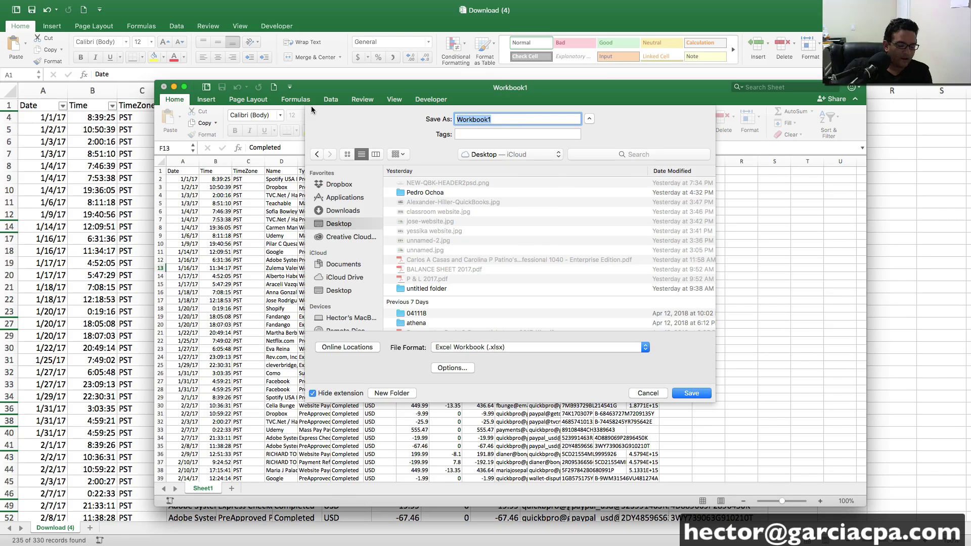
{"action": "type", "text": "paypal 2017"}
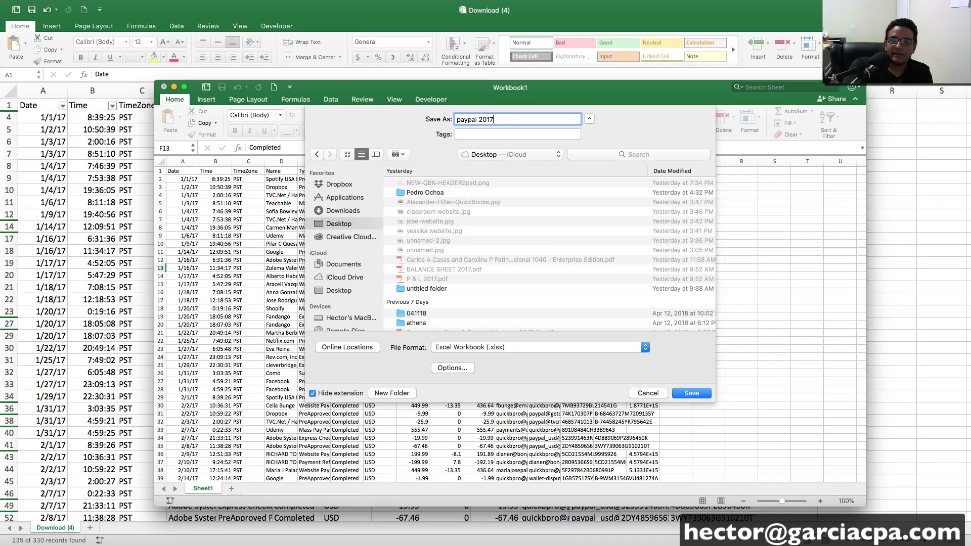
{"action": "left_click", "coordinate": [523, 350]}
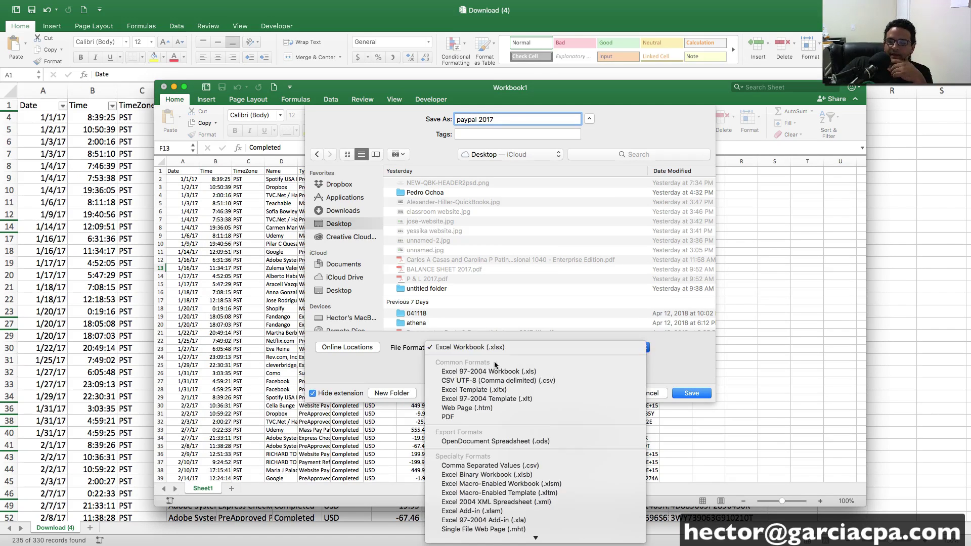
{"action": "left_click", "coordinate": [471, 380]}
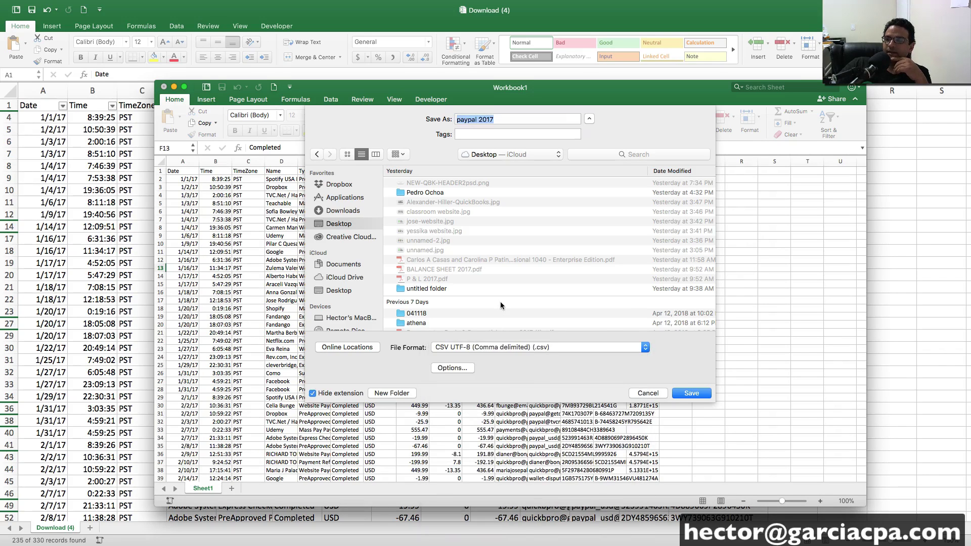
{"action": "left_click", "coordinate": [690, 394]}
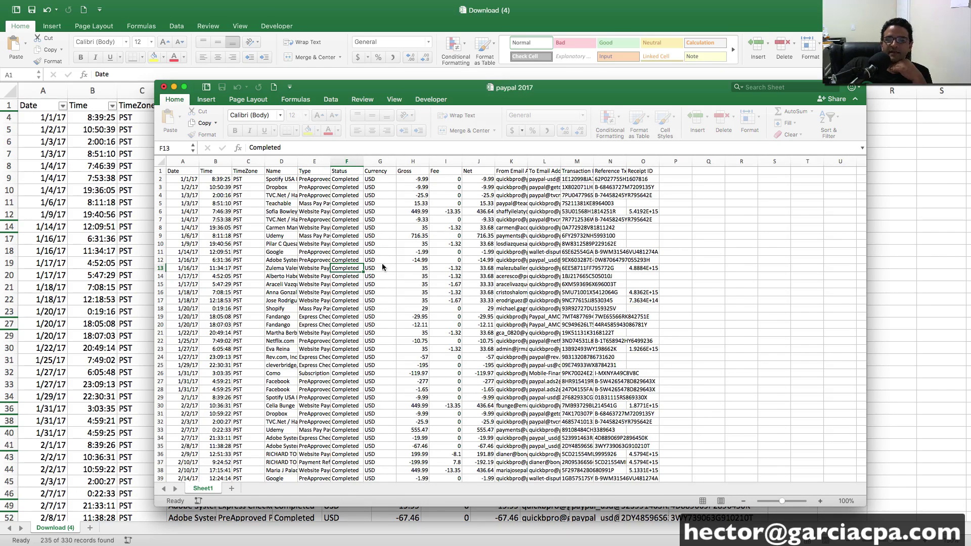
- AutoFit the Name column and column N so the Reference Txn ID header reads fully
{"action": "left_click", "coordinate": [372, 255]}
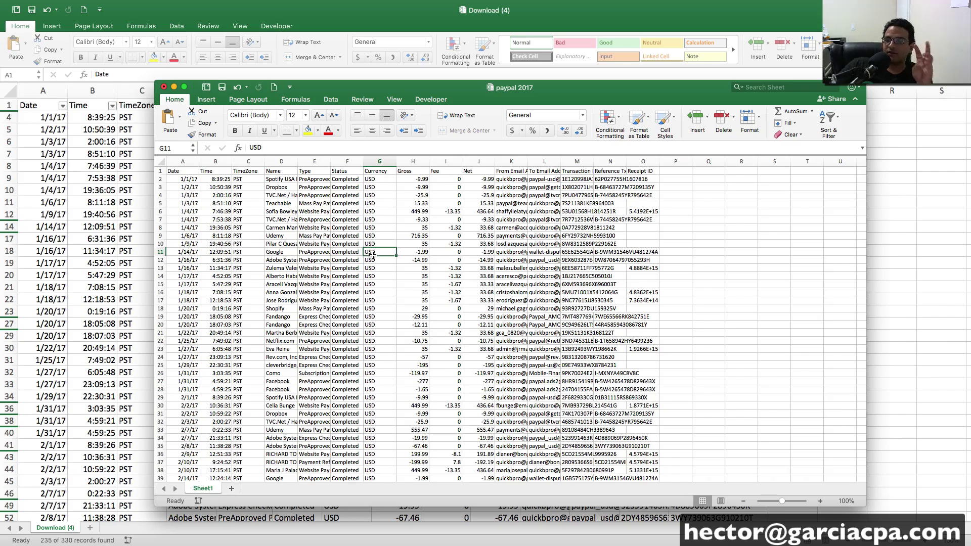
{"action": "left_click", "coordinate": [182, 161]}
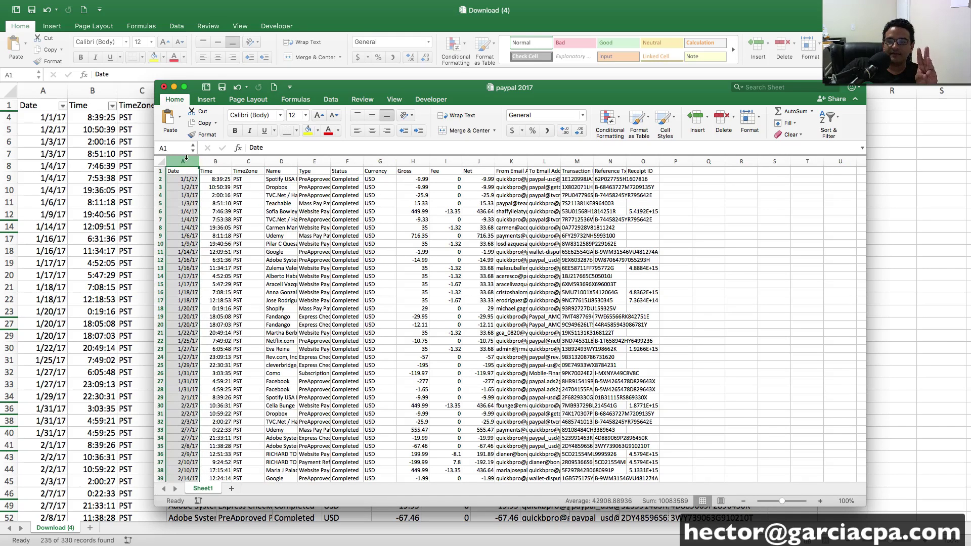
{"action": "left_click", "coordinate": [286, 162]}
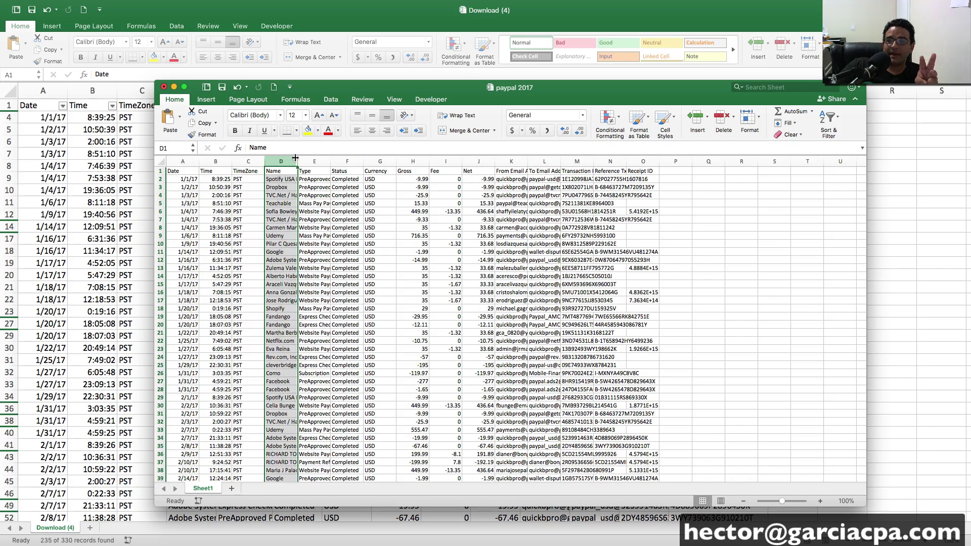
{"action": "double_click", "coordinate": [298, 162]}
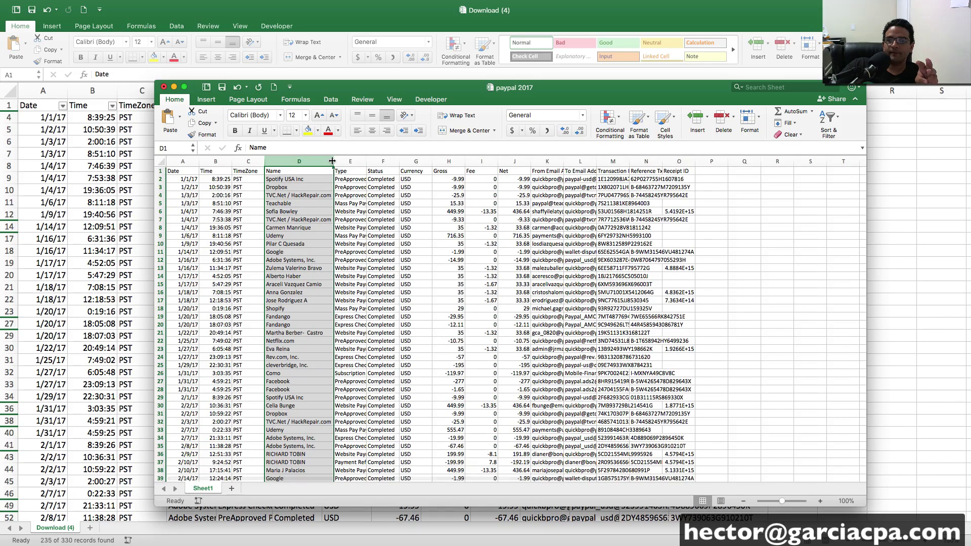
{"action": "left_click_drag", "start_coordinate": [334, 161], "coordinate": [324, 161]}
{"action": "left_click", "coordinate": [447, 160]}
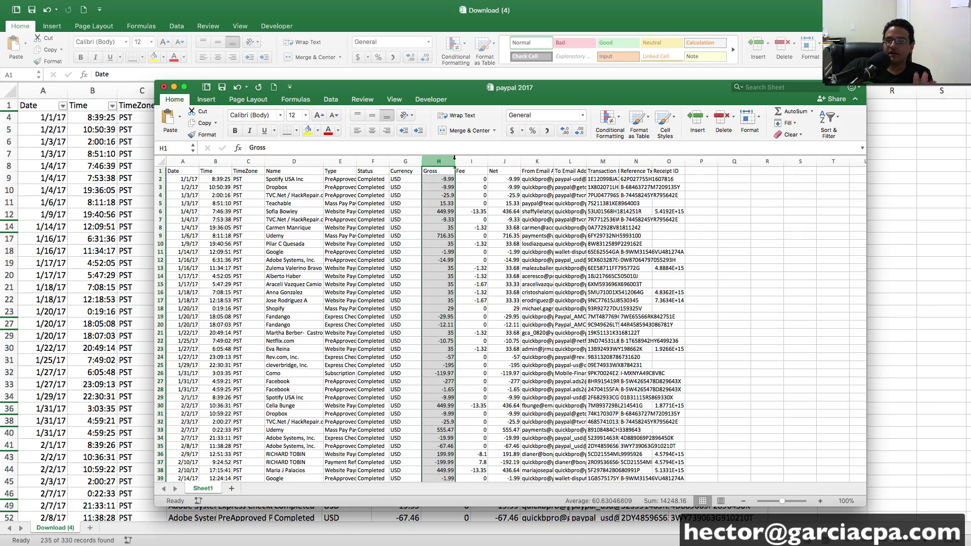
{"action": "left_click", "coordinate": [477, 160]}
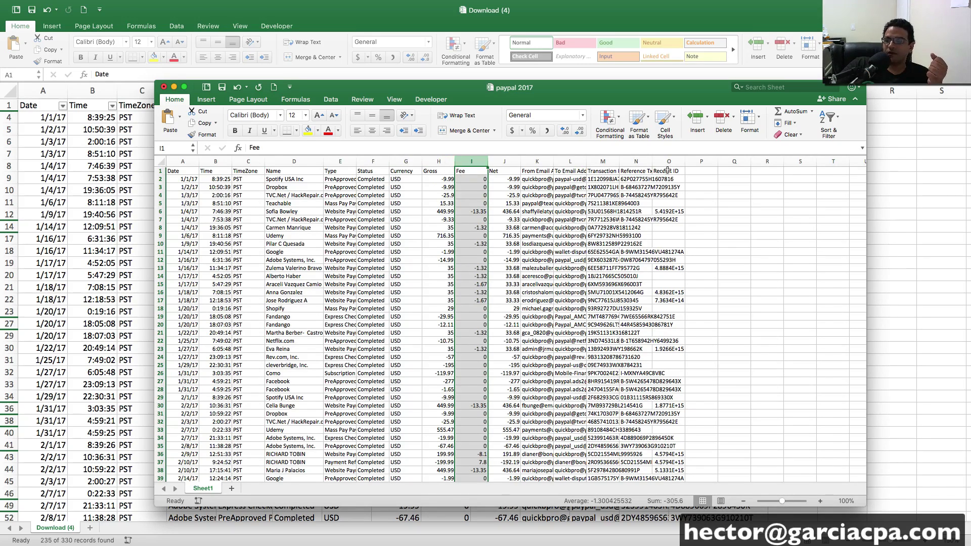
{"action": "double_click", "coordinate": [652, 161]}
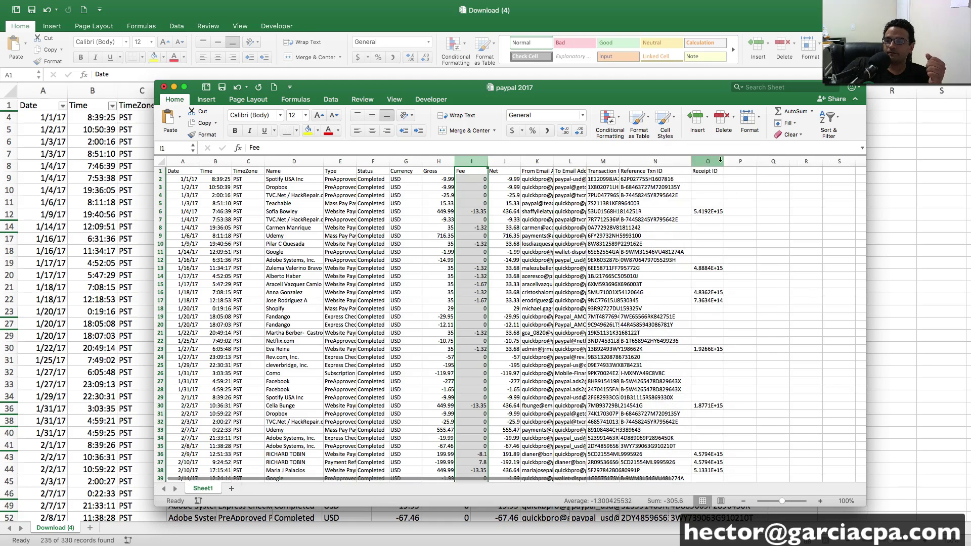
{"action": "left_click", "coordinate": [741, 170]}
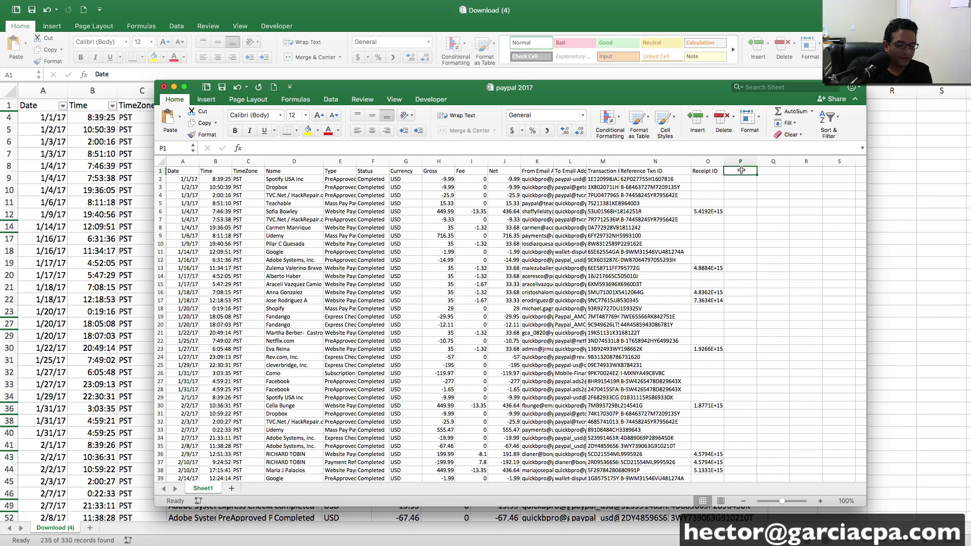
- Enter FEENAME in P1, fill PAYPAL FEES from P2 down to row 236, and AutoFit column P
{"action": "type", "text": "FEENAME"}
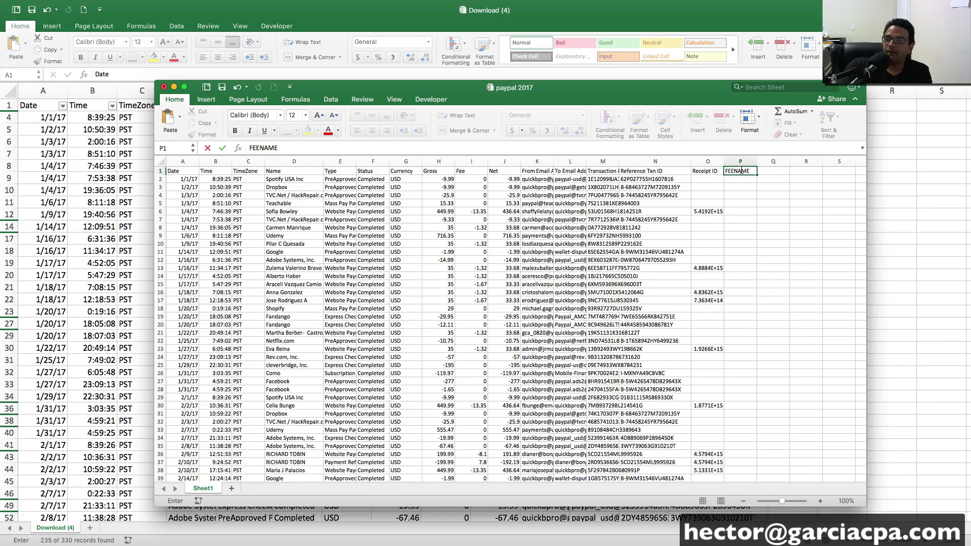
{"action": "key", "text": "Return"}
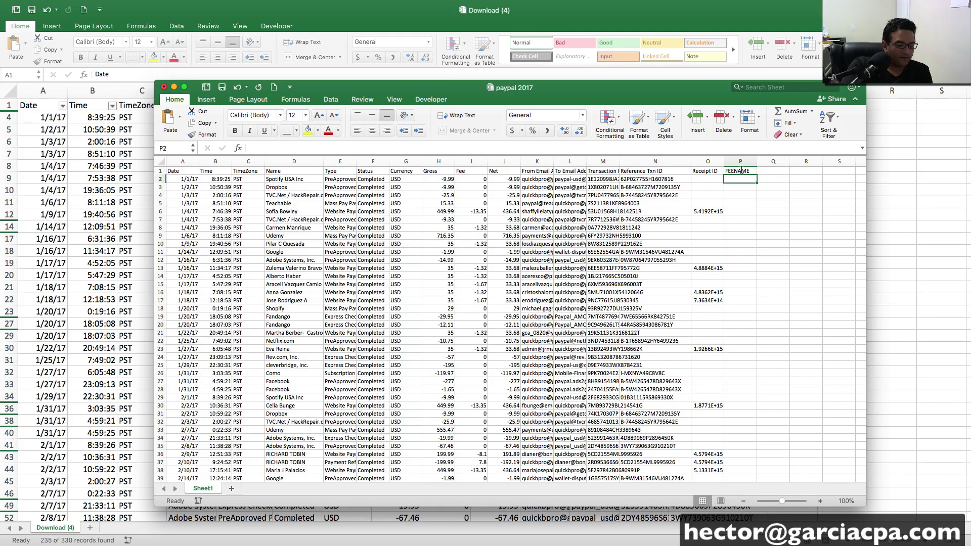
{"action": "type", "text": "PAYPAL FE"}
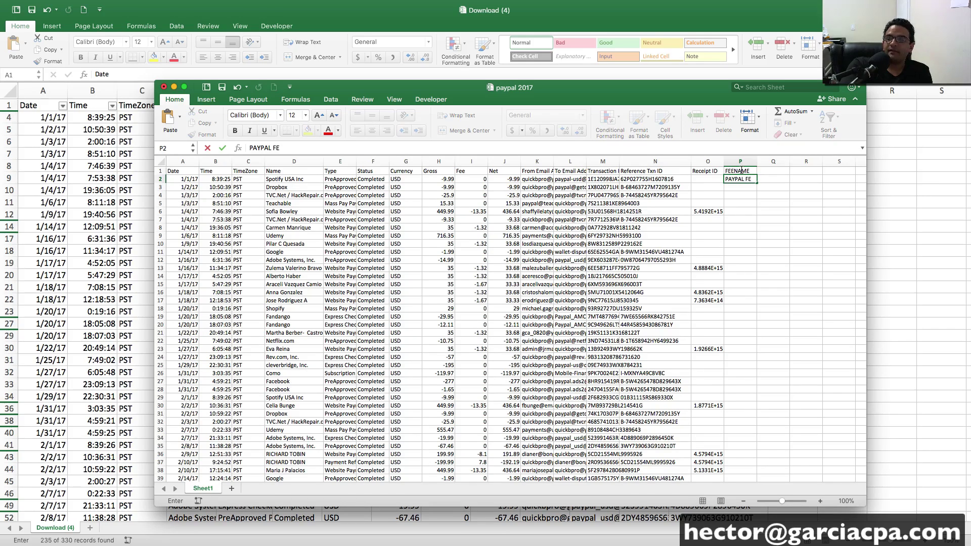
{"action": "type", "text": "ES"}
{"action": "key", "text": "Return"}
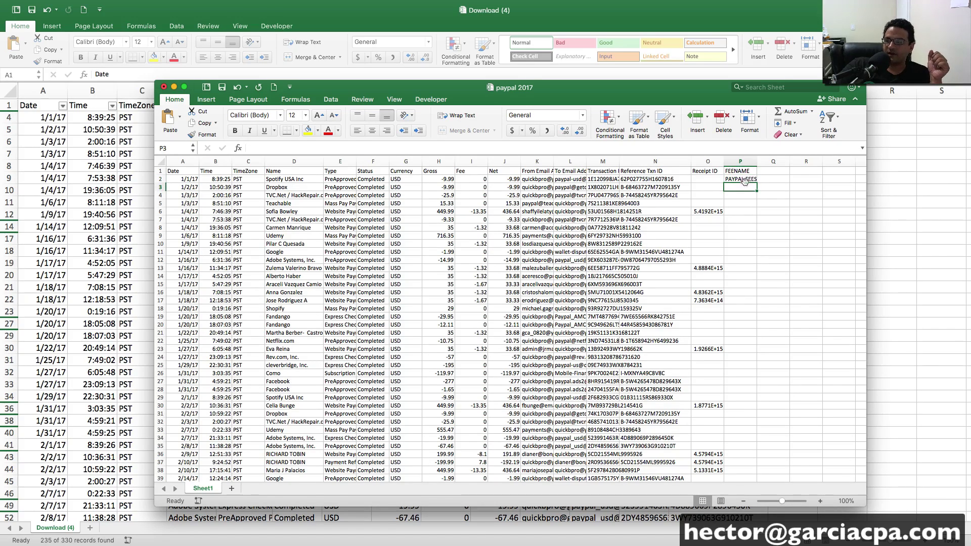
{"action": "left_click", "coordinate": [745, 181]}
{"action": "left_click_drag", "start_coordinate": [757, 183], "coordinate": [735, 380]}
{"action": "scroll", "coordinate": [735, 379], "scroll_direction": "up", "scroll_amount": 20}
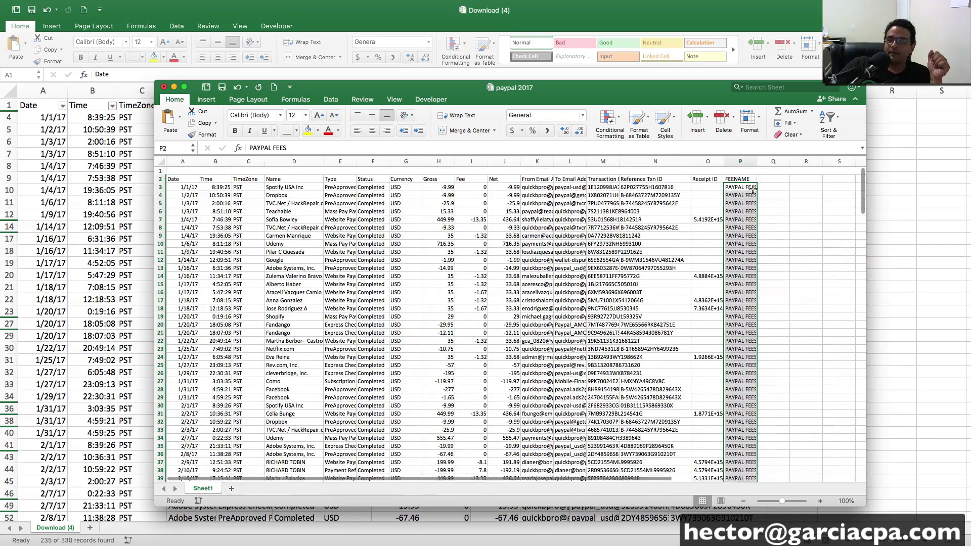
{"action": "double_click", "coordinate": [762, 161]}
{"action": "left_click", "coordinate": [783, 211]}
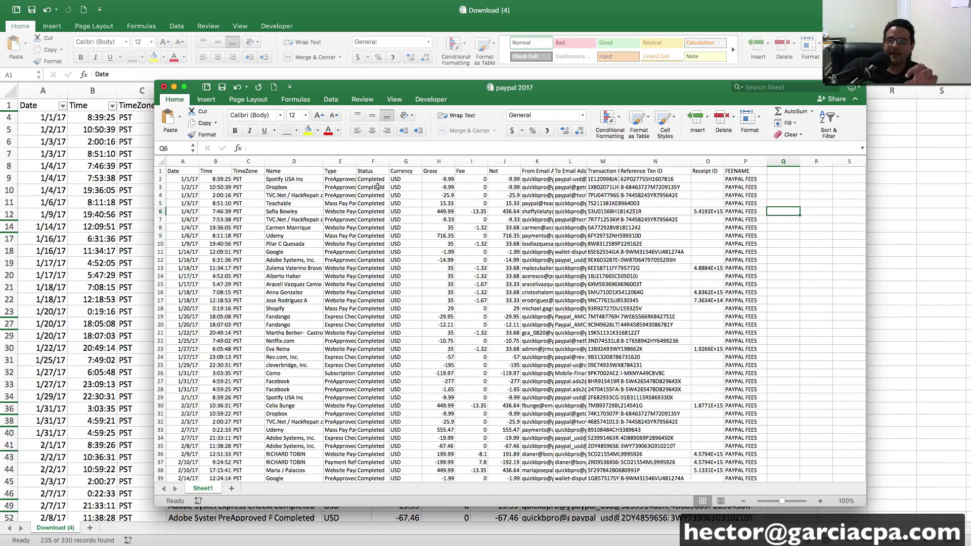
- Review the FEENAME column alongside the Name, zero Fee and Receipt ID values
{"action": "left_click", "coordinate": [756, 161]}
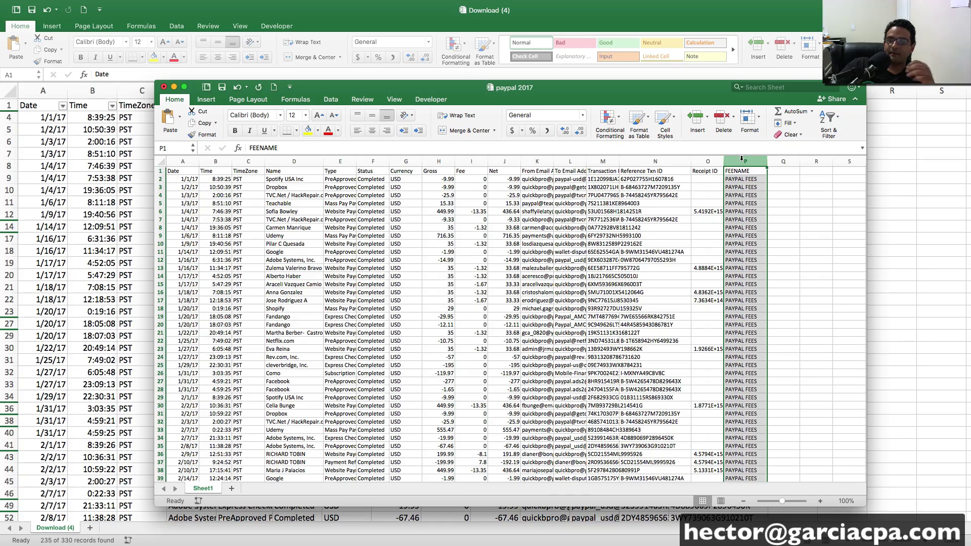
{"action": "left_click", "coordinate": [301, 160]}
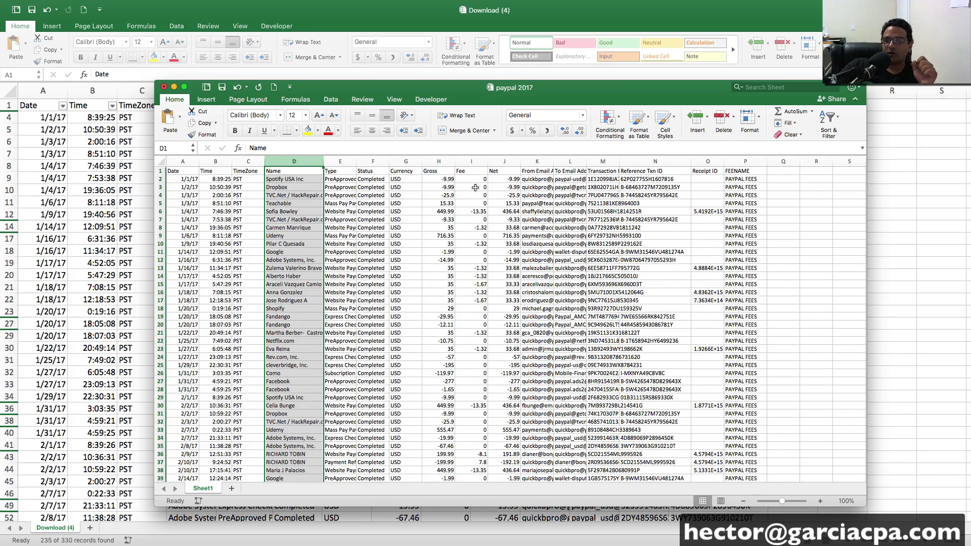
{"action": "left_click_drag", "start_coordinate": [475, 179], "coordinate": [478, 204]}
{"action": "left_click", "coordinate": [708, 211]}
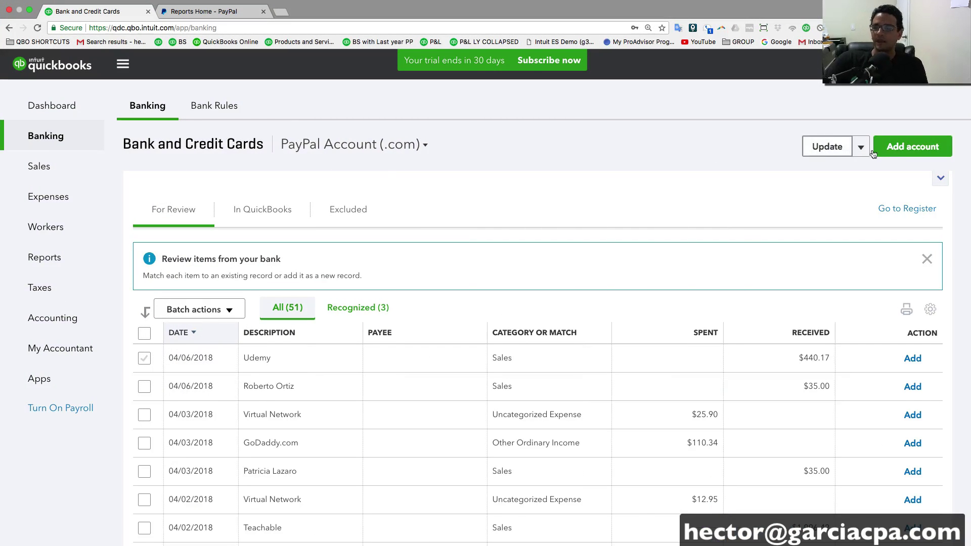
- Start a QuickBooks bank file upload with paypal 2017.csv attached, then continue
{"action": "left_click", "coordinate": [860, 147]}
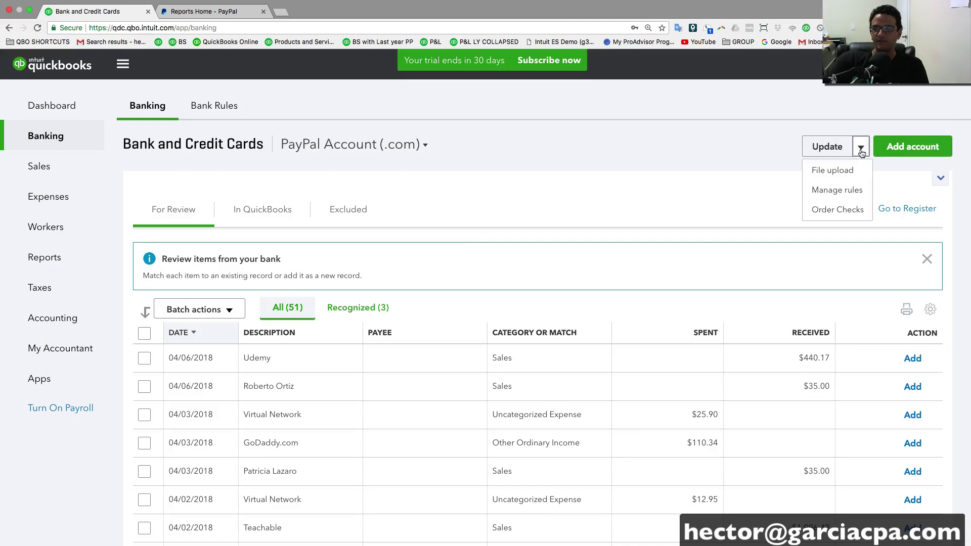
{"action": "left_click", "coordinate": [837, 171]}
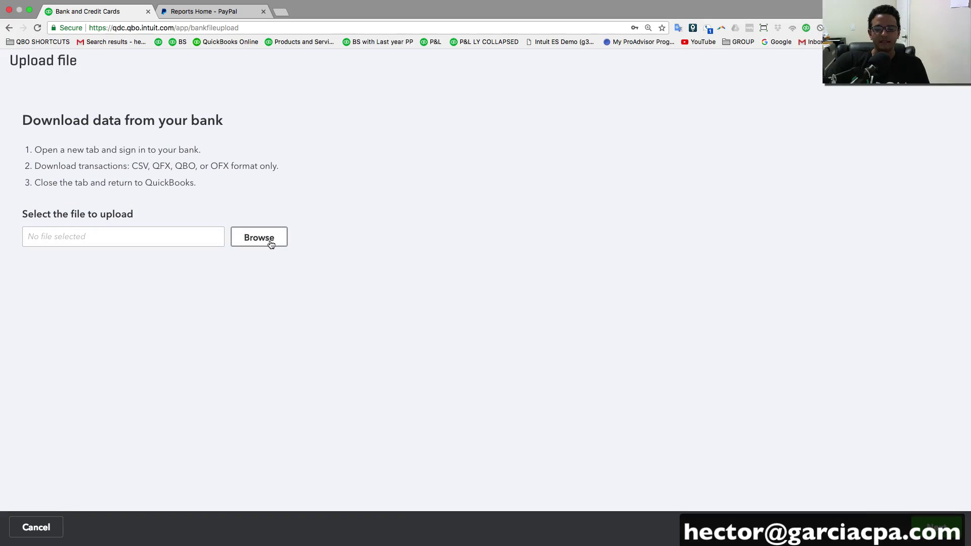
{"action": "left_click", "coordinate": [271, 244]}
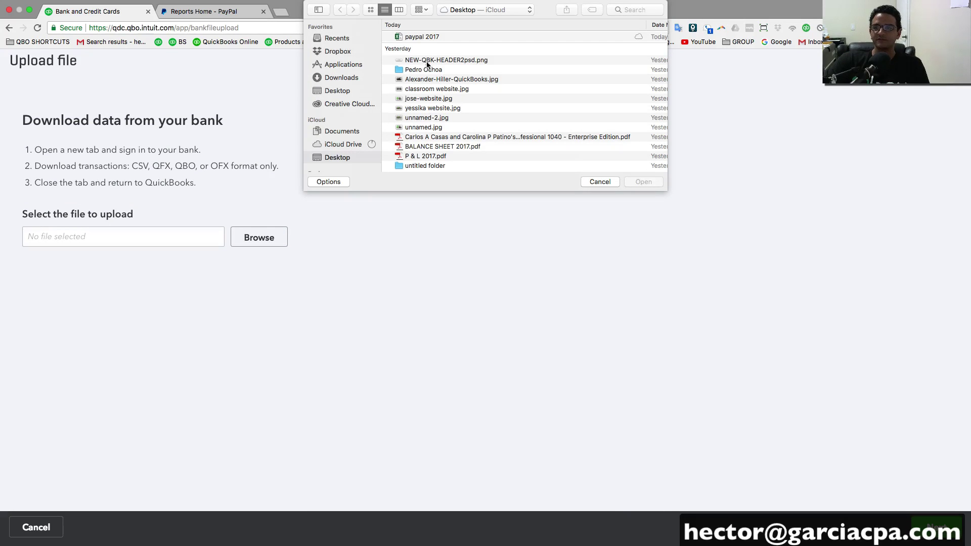
{"action": "left_click", "coordinate": [429, 37]}
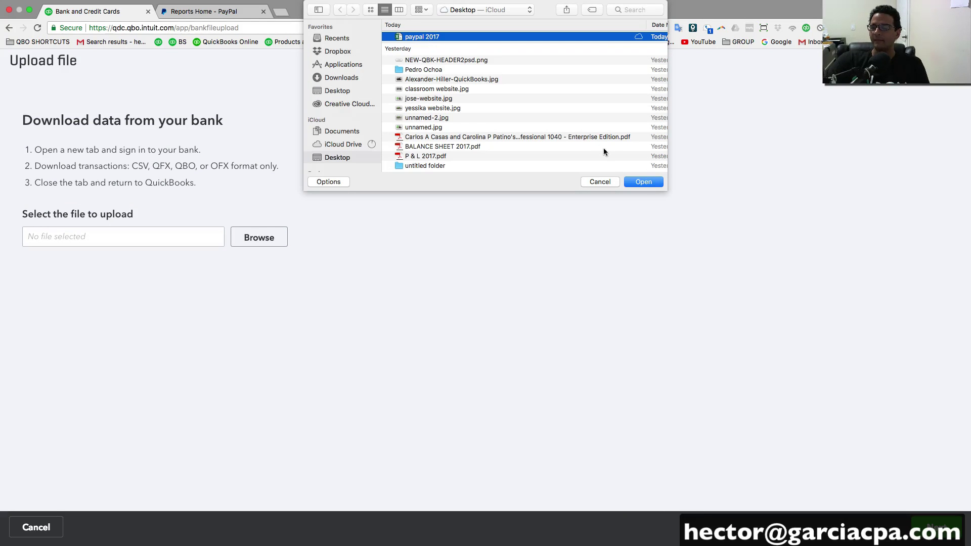
{"action": "left_click", "coordinate": [644, 181]}
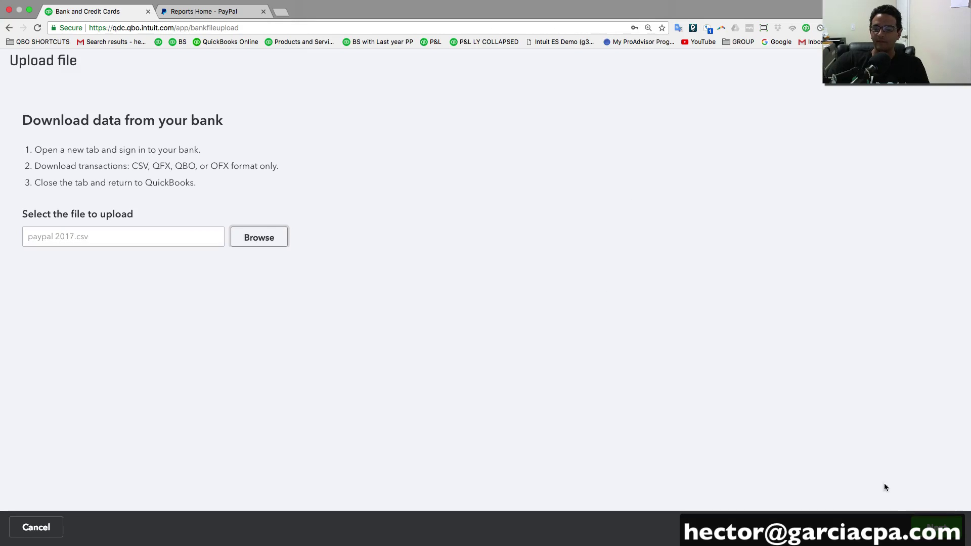
{"action": "left_click", "coordinate": [937, 527]}
- Assign the uploaded paypal 2017.csv to PayPal Account (.com)
{"action": "left_click", "coordinate": [357, 194]}
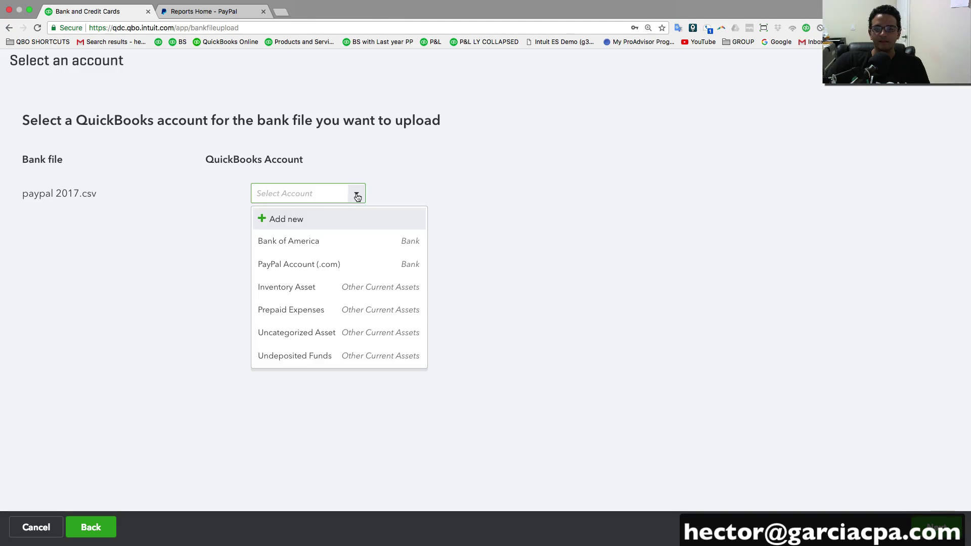
{"action": "left_click", "coordinate": [306, 267]}
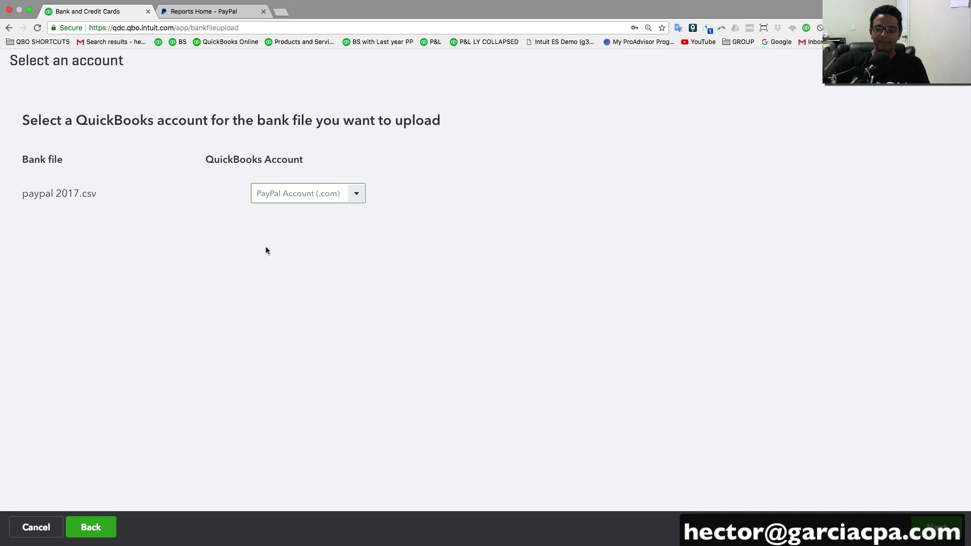
{"action": "left_click", "coordinate": [937, 527]}
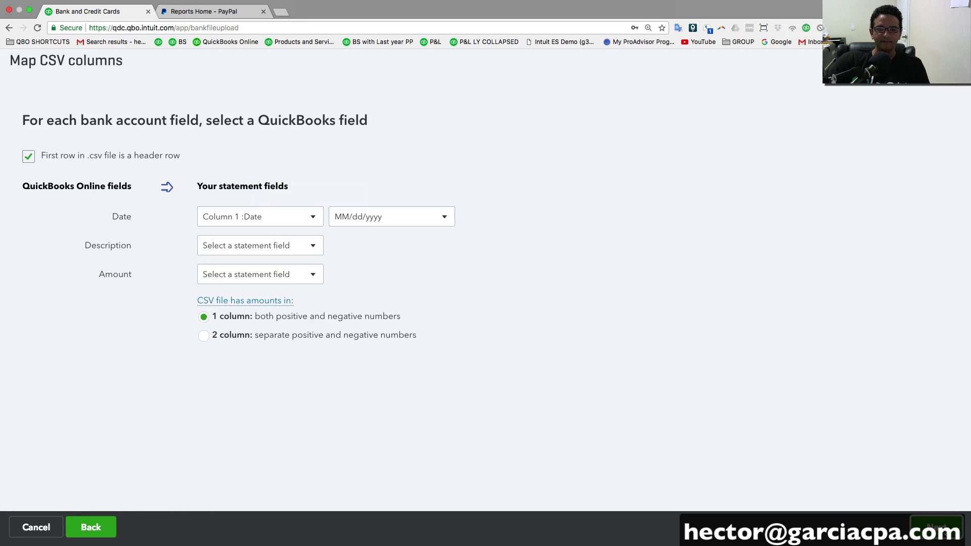
- Map Date to Column 1, Description to Column 4 Name, and Amount to Column 8 Gross in one column
{"action": "left_click", "coordinate": [258, 223]}
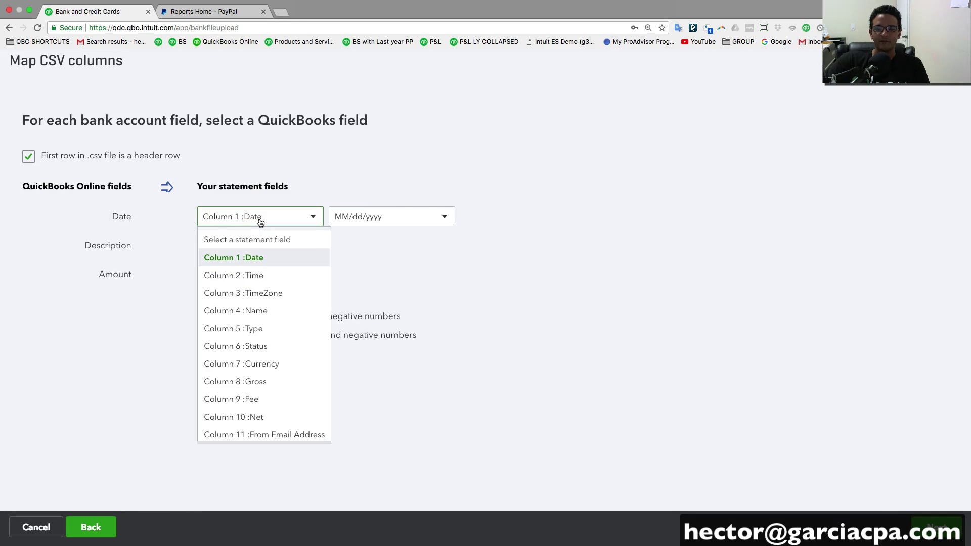
{"action": "left_click", "coordinate": [259, 265]}
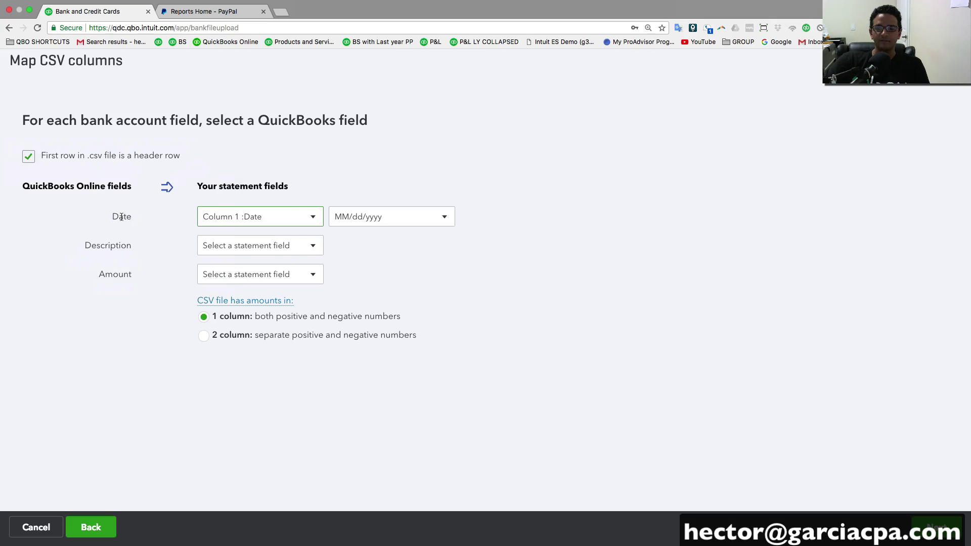
{"action": "left_click", "coordinate": [270, 251]}
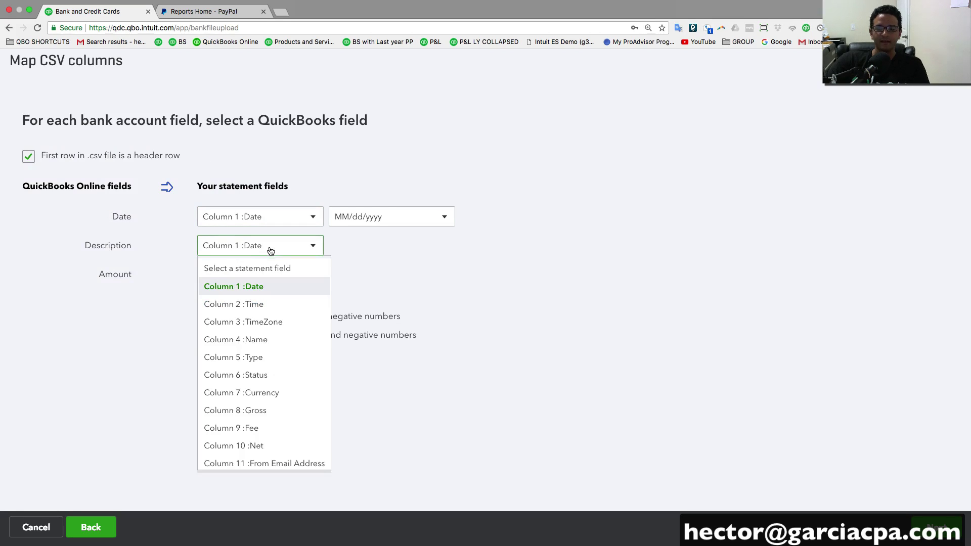
{"action": "left_click", "coordinate": [257, 344]}
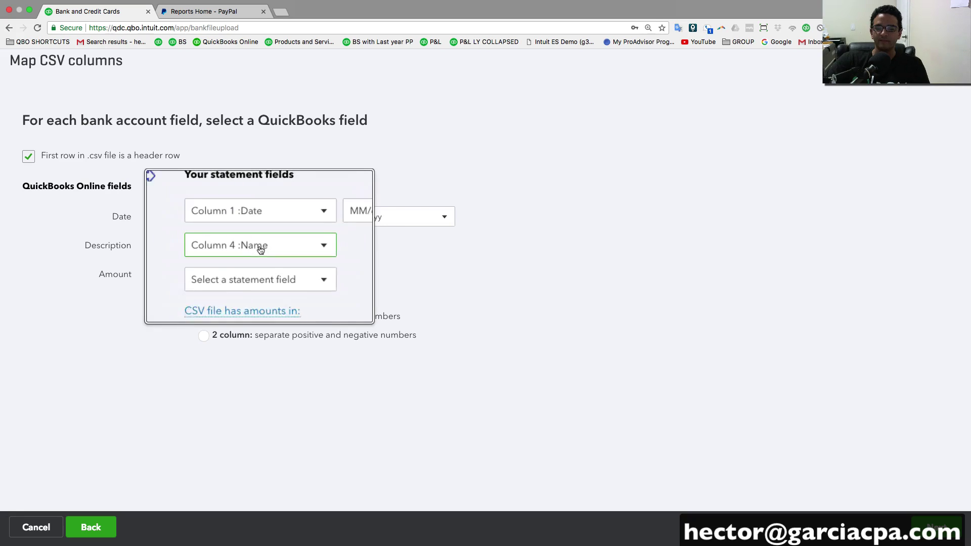
{"action": "left_click", "coordinate": [238, 279]}
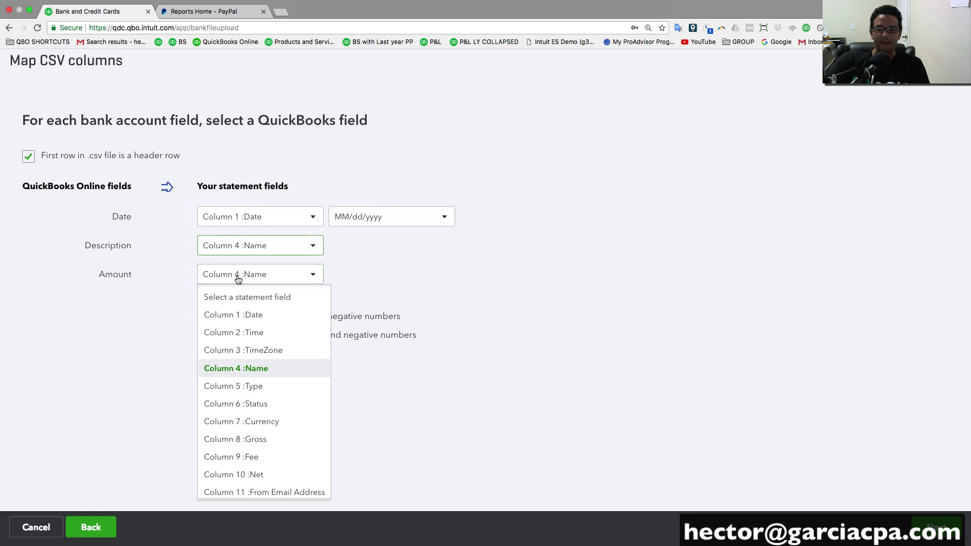
{"action": "left_click", "coordinate": [238, 441]}
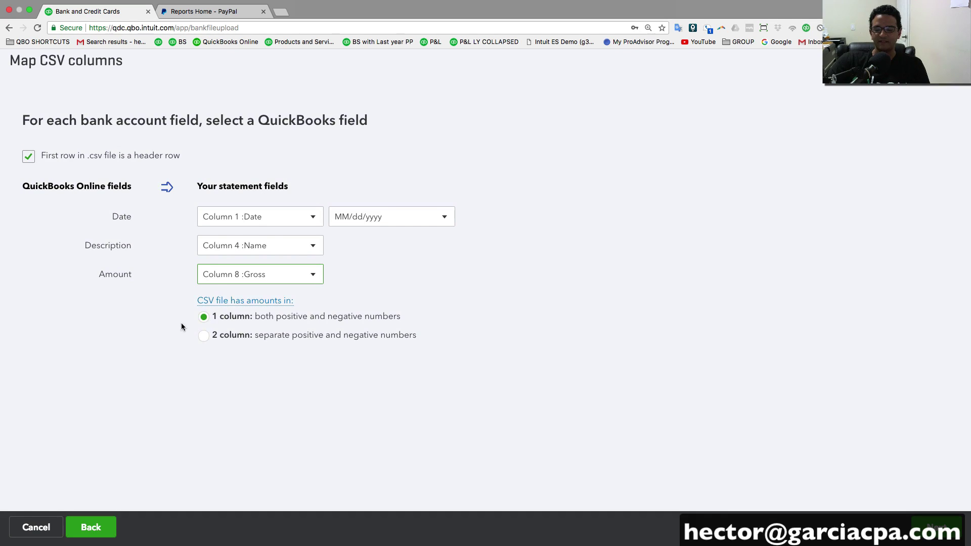
{"action": "left_click", "coordinate": [203, 319]}
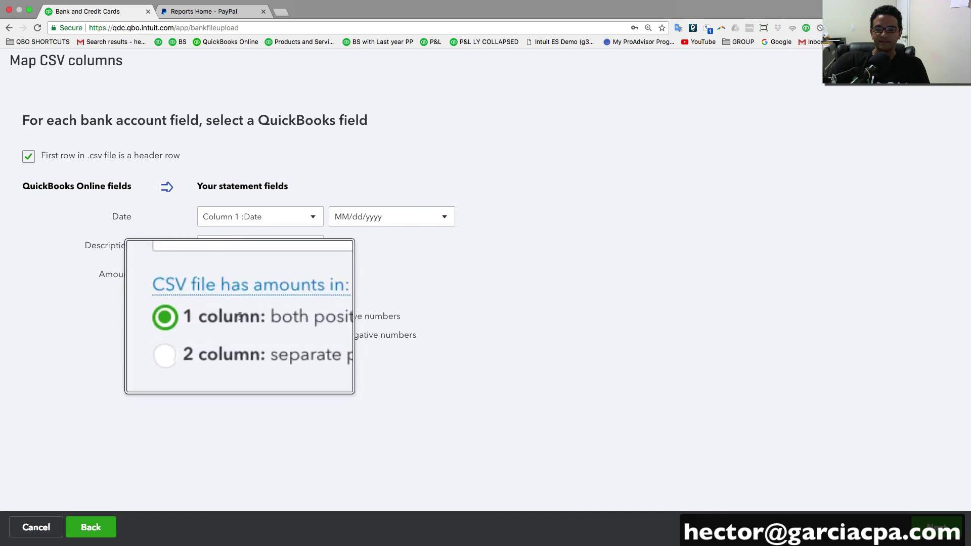
{"action": "left_click", "coordinate": [936, 527]}
- Import the 235 checked PayPal transactions
{"action": "scroll", "coordinate": [527, 402], "scroll_direction": "down", "scroll_amount": 20}
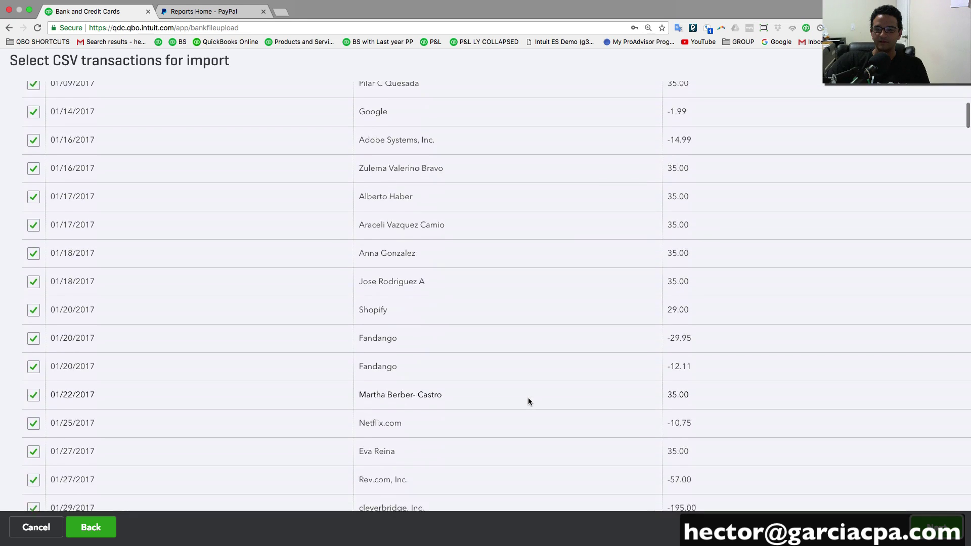
{"action": "scroll", "coordinate": [530, 401], "scroll_direction": "down", "scroll_amount": 20}
{"action": "scroll", "coordinate": [530, 401], "scroll_direction": "down", "scroll_amount": 20}
{"action": "left_click", "coordinate": [937, 527]}
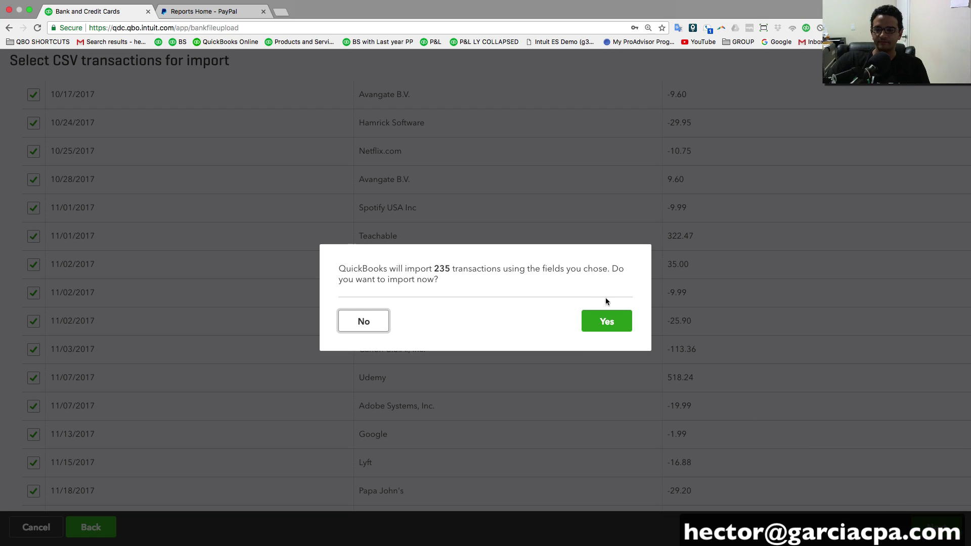
{"action": "left_click", "coordinate": [614, 331]}
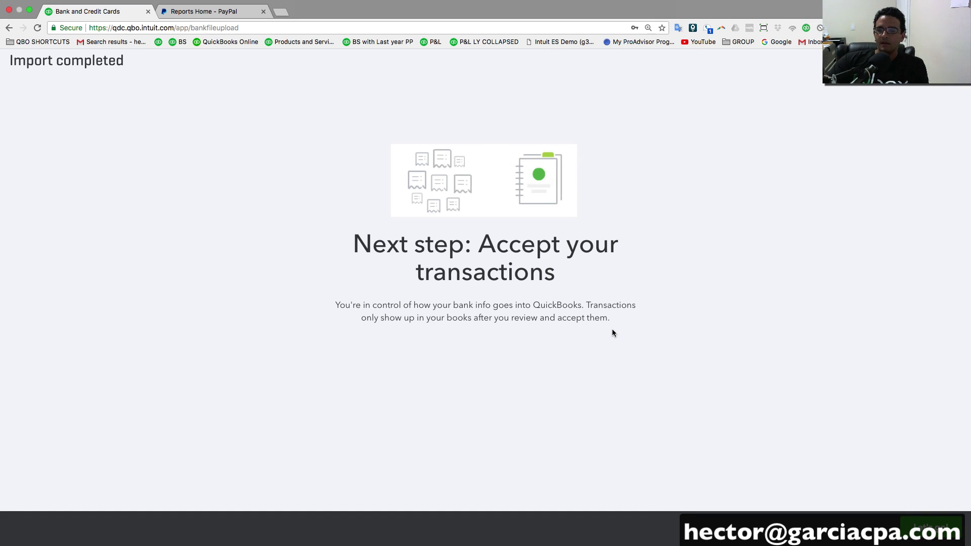
- Go to the For Review list and look through the imported transactions
{"action": "left_click", "coordinate": [942, 541]}
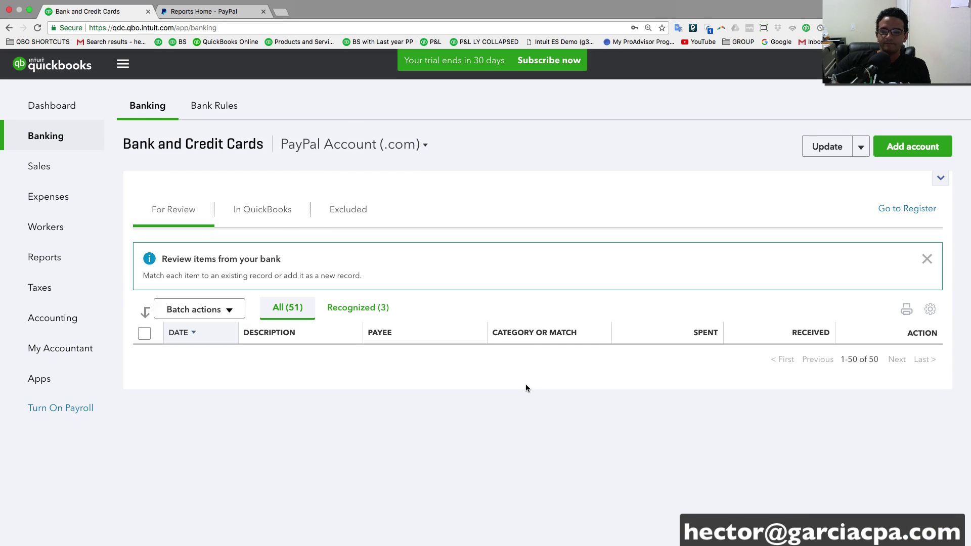
{"action": "scroll", "coordinate": [459, 348], "scroll_direction": "down", "scroll_amount": 15}
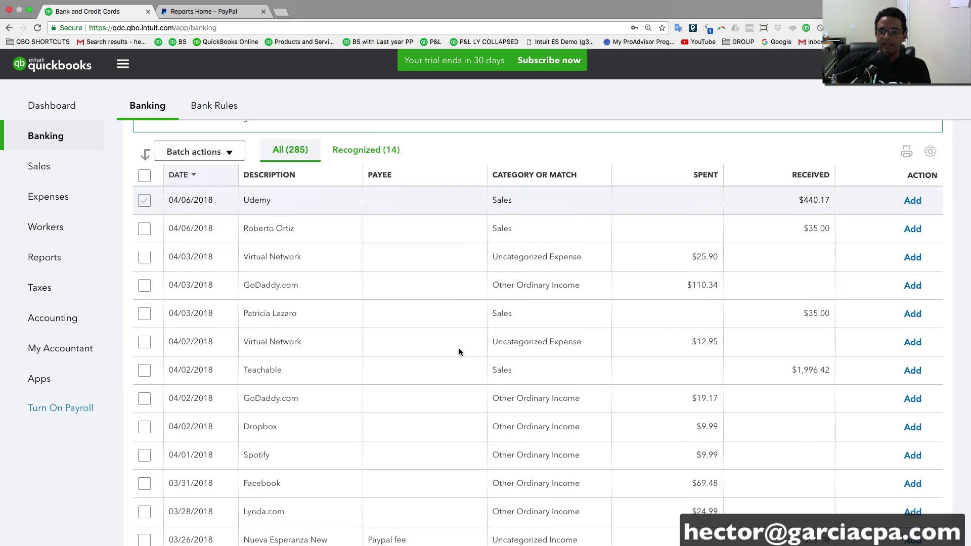
{"action": "scroll", "coordinate": [406, 321], "scroll_direction": "down", "scroll_amount": 20}
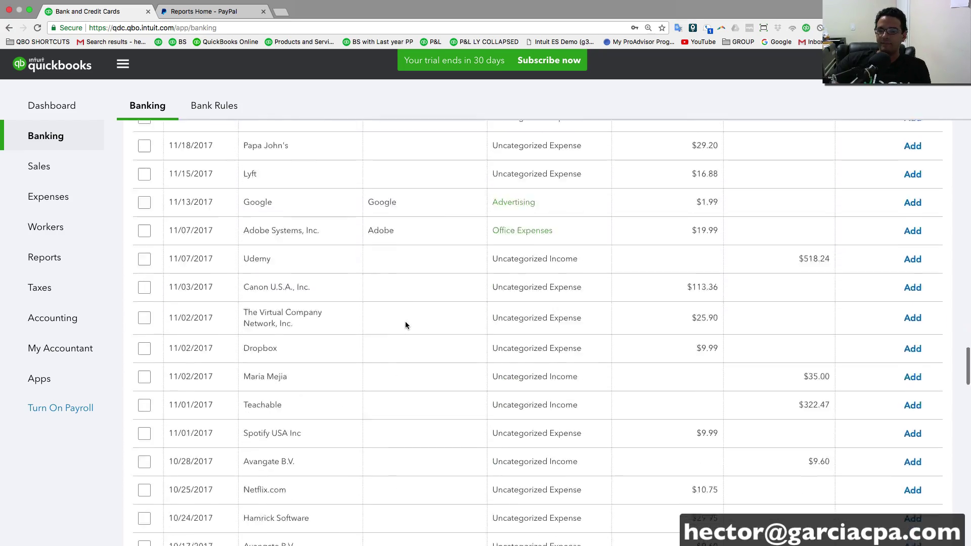
{"action": "scroll", "coordinate": [535, 257], "scroll_direction": "down", "scroll_amount": 6}
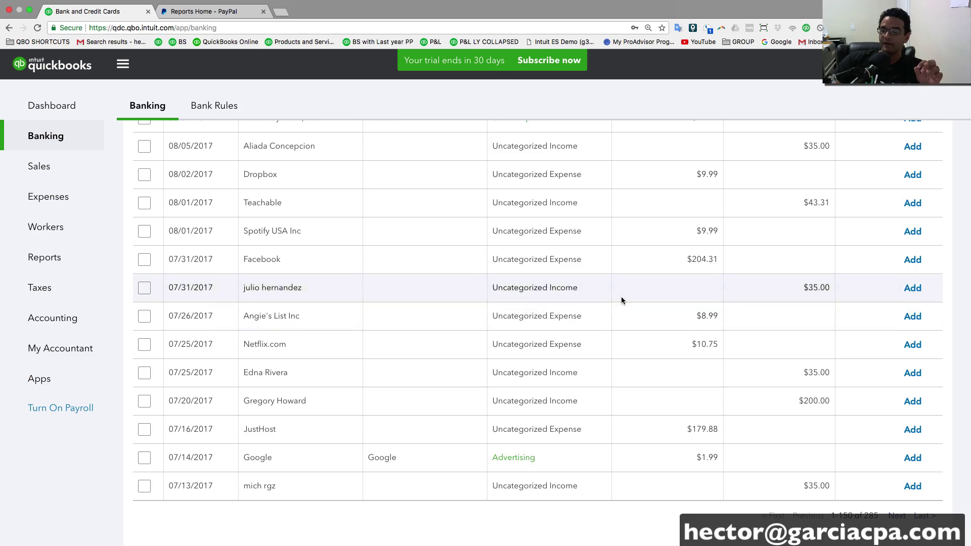
{"action": "scroll", "coordinate": [621, 297], "scroll_direction": "up", "scroll_amount": 20}
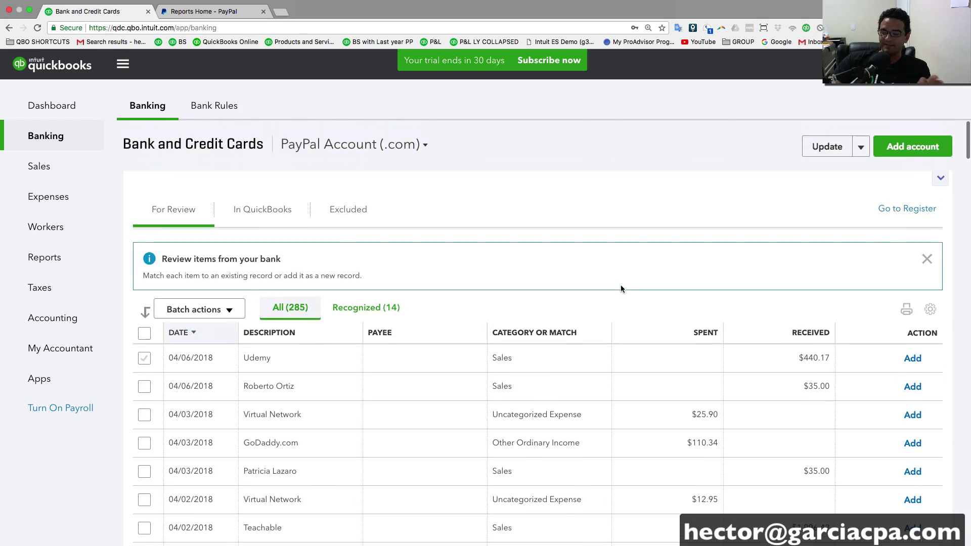
{"action": "scroll", "coordinate": [621, 288], "scroll_direction": "down", "scroll_amount": 3}
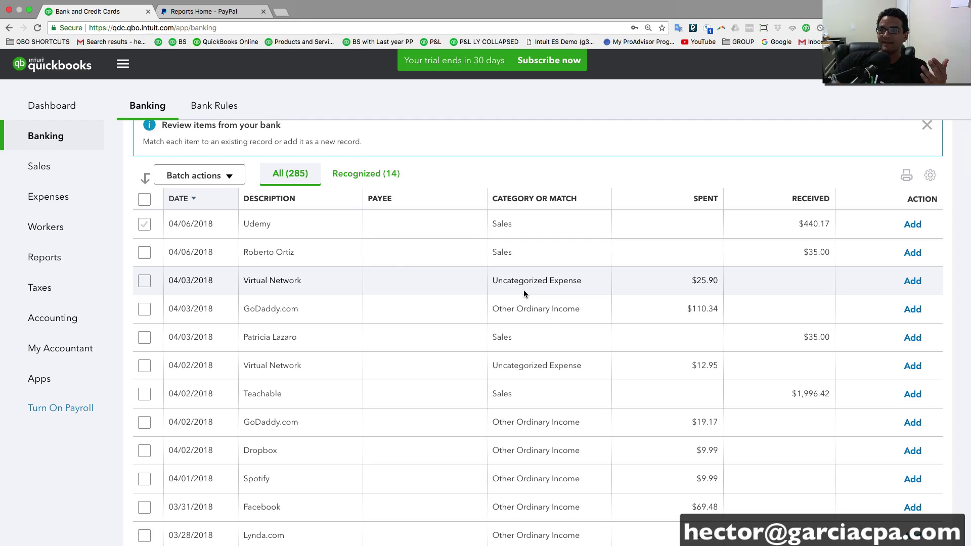
- Turn on filtering for the whole paypal 2017 data range in Excel
{"action": "key", "text": "super+Tab"}
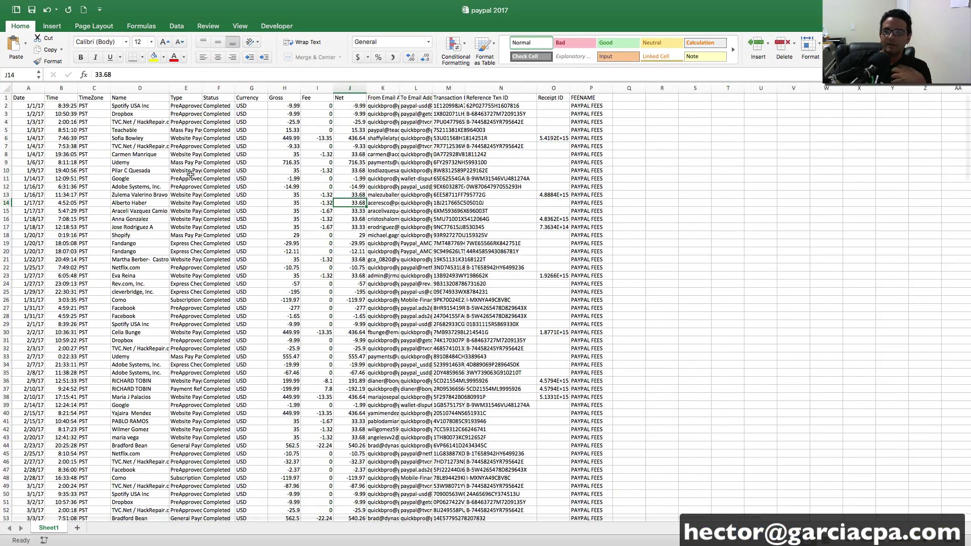
{"action": "left_click", "coordinate": [40, 98]}
{"action": "key", "text": "super+a"}
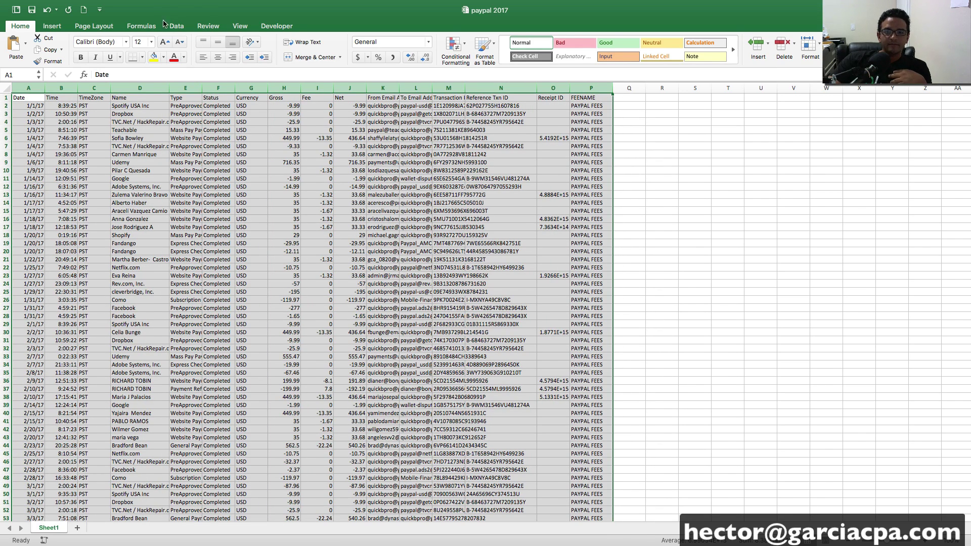
{"action": "left_click", "coordinate": [174, 26]}
{"action": "left_click", "coordinate": [259, 48]}
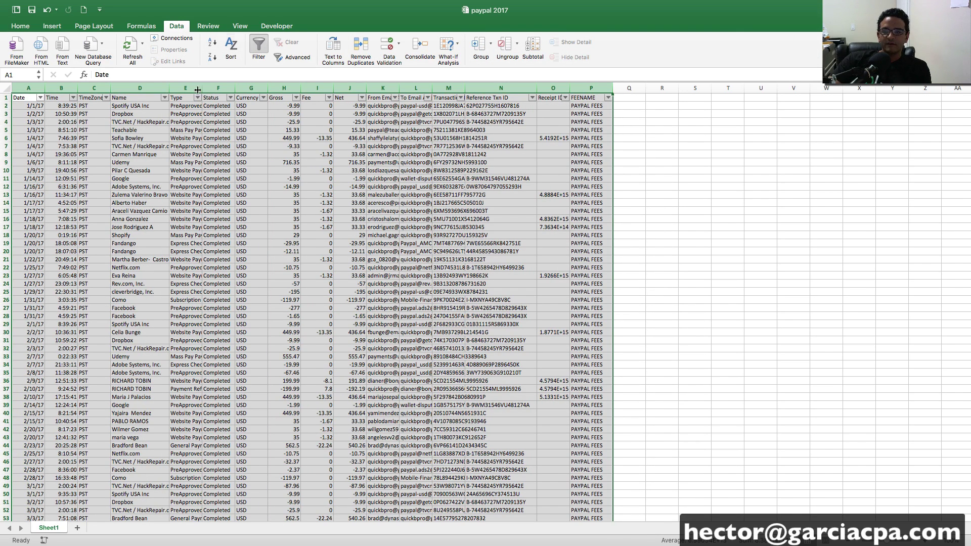
- Exclude 0 from the Fee filter so only the 64 fee rows show
{"action": "left_click", "coordinate": [329, 98]}
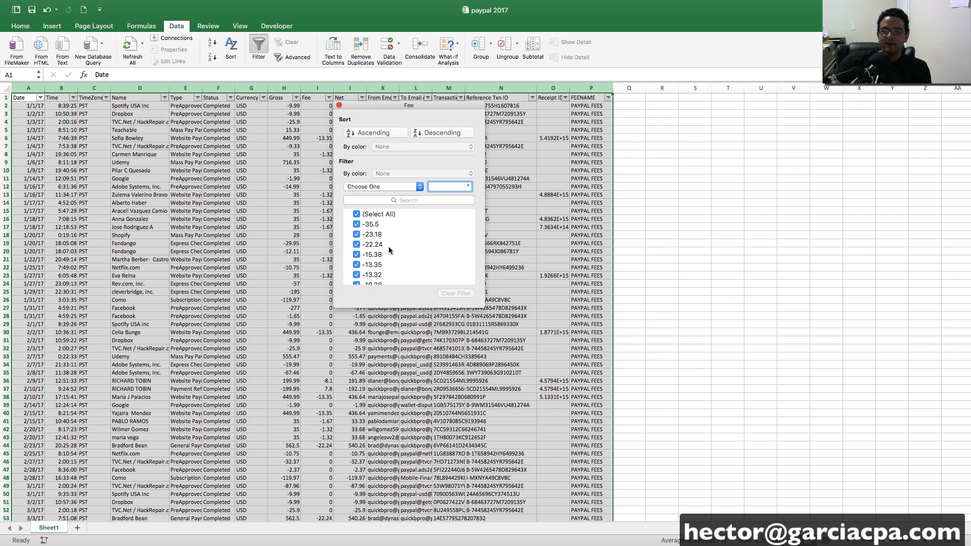
{"action": "scroll", "coordinate": [389, 250], "scroll_direction": "down", "scroll_amount": 4}
{"action": "left_click", "coordinate": [356, 269]}
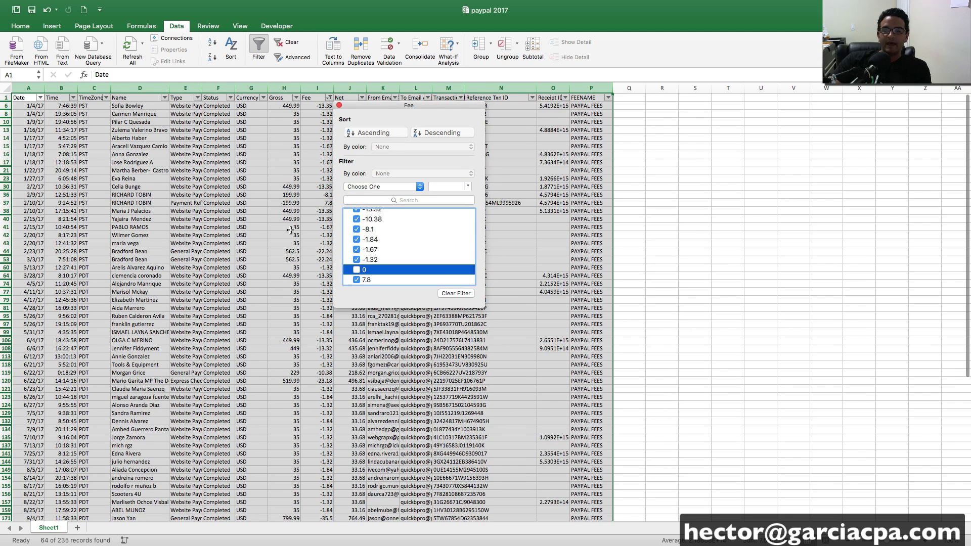
{"action": "left_click", "coordinate": [297, 149]}
{"action": "left_click", "coordinate": [217, 154]}
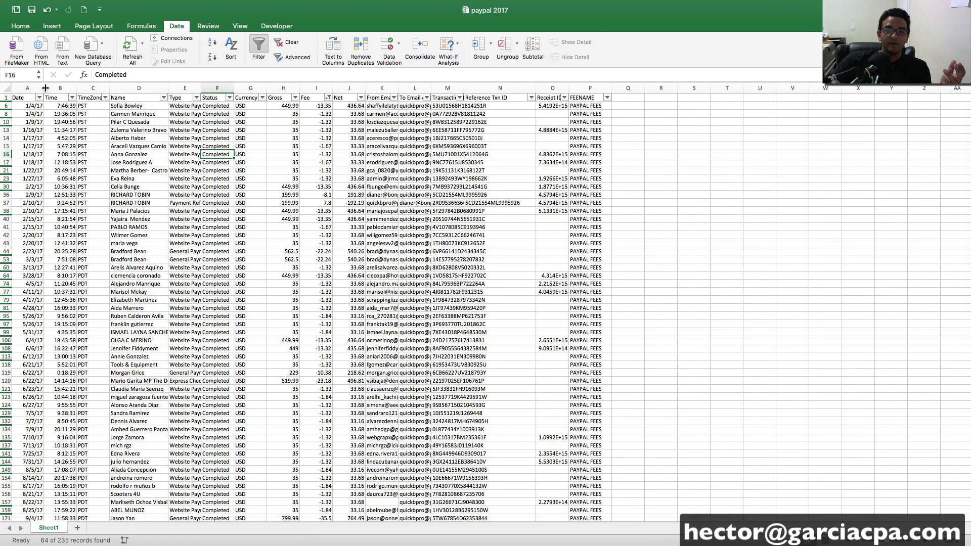
- Delete columns B through H, Time through Status
{"action": "left_click_drag", "start_coordinate": [45, 88], "coordinate": [294, 88]}
{"action": "right_click", "coordinate": [250, 128]}
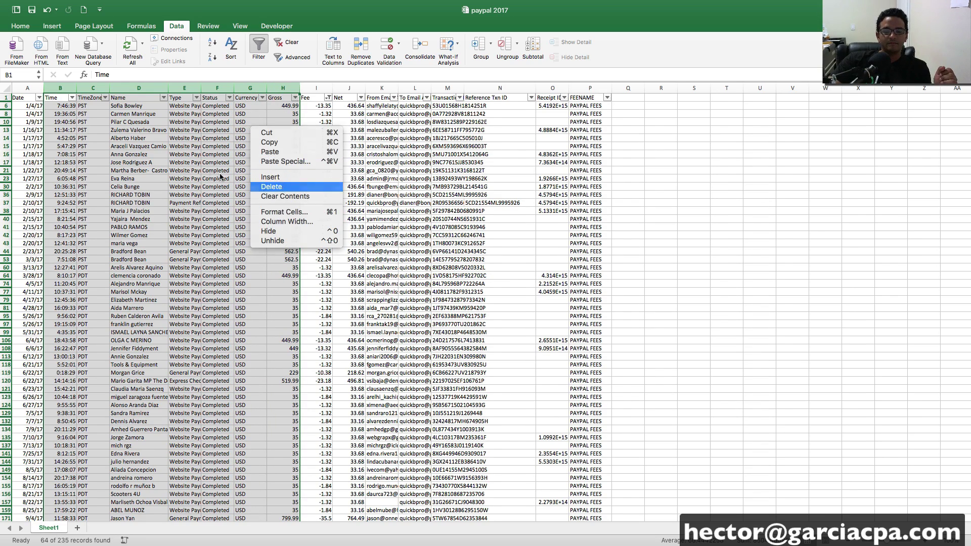
{"action": "key", "text": "Return"}
{"action": "left_click", "coordinate": [145, 155]}
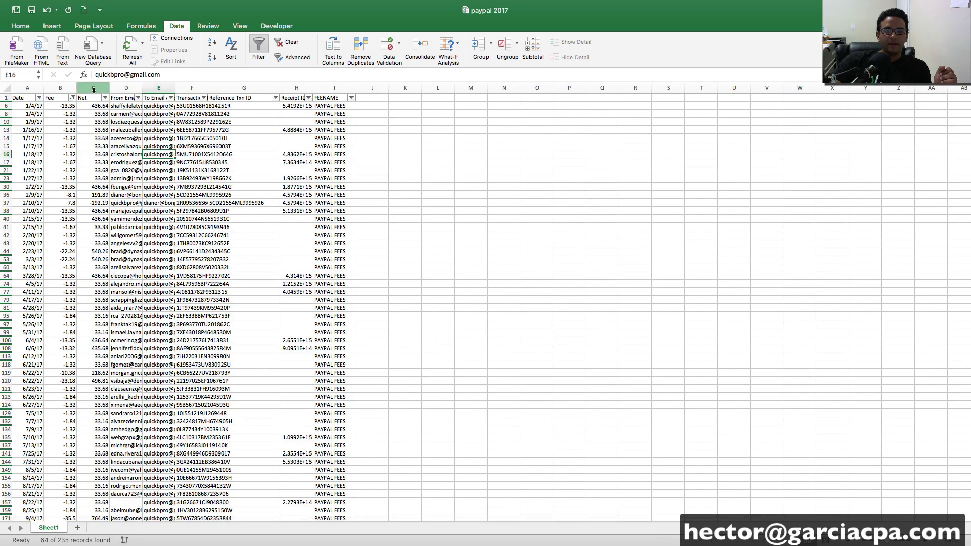
- Delete the Net through Receipt ID columns
{"action": "left_click_drag", "start_coordinate": [93, 90], "coordinate": [296, 88]}
{"action": "right_click", "coordinate": [227, 130]}
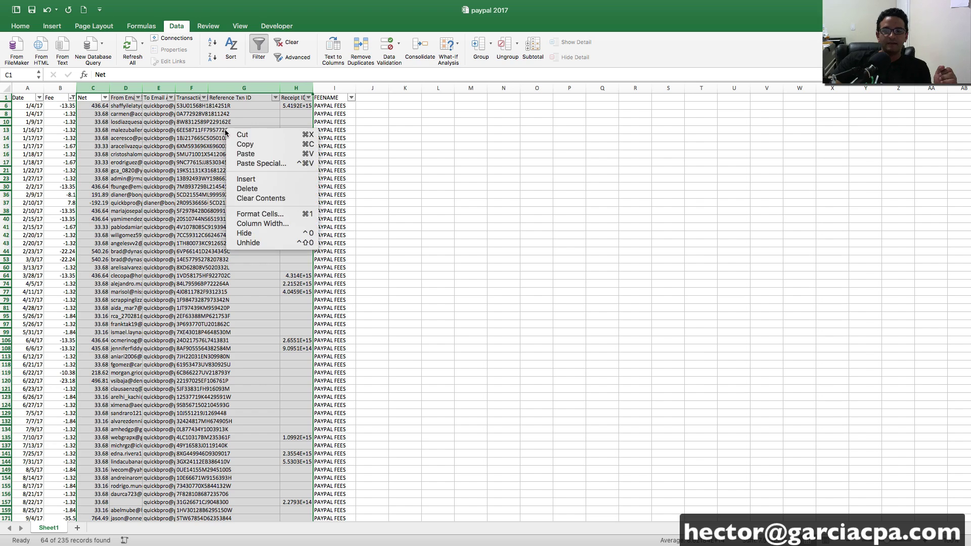
{"action": "left_click", "coordinate": [256, 190]}
{"action": "left_click", "coordinate": [203, 187]}
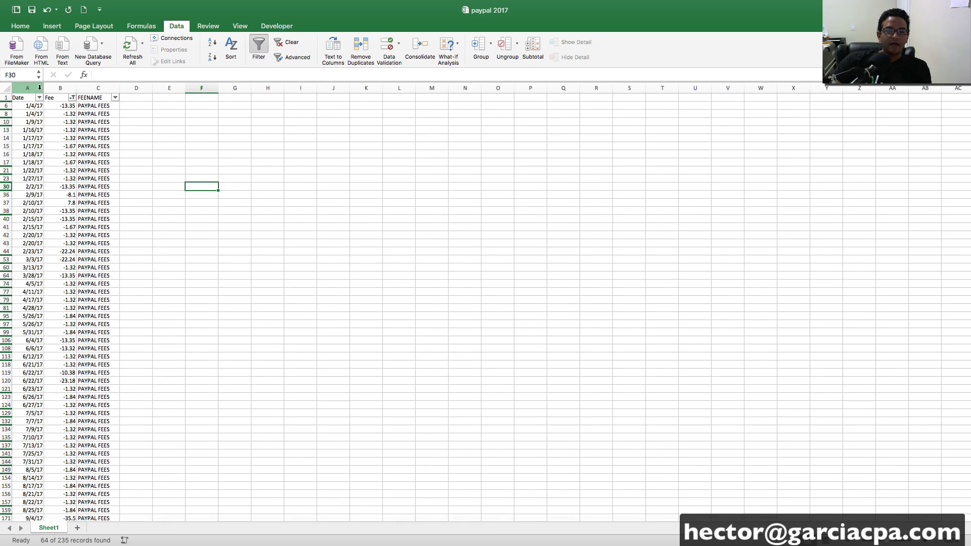
- Select the remaining Date, Fee and FEENAME columns
{"action": "left_click", "coordinate": [39, 87]}
{"action": "left_click", "coordinate": [60, 88]}
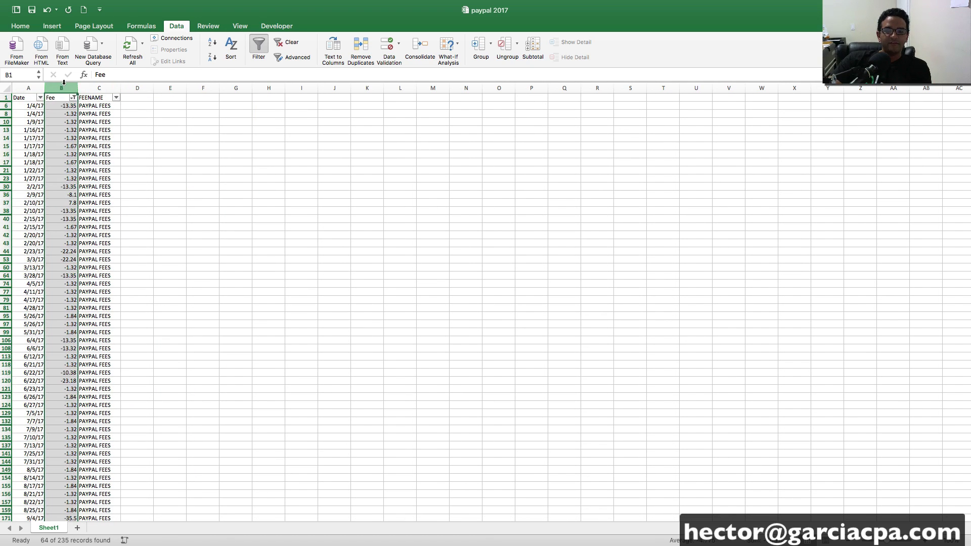
{"action": "left_click", "coordinate": [101, 88]}
{"action": "left_click", "coordinate": [156, 121]}
{"action": "left_click_drag", "start_coordinate": [25, 87], "coordinate": [97, 87]}
{"action": "right_click", "coordinate": [96, 85]}
- Copy the Date, Fee and FEENAME columns into cell A1 of a new blank workbook
{"action": "left_click", "coordinate": [112, 98]}
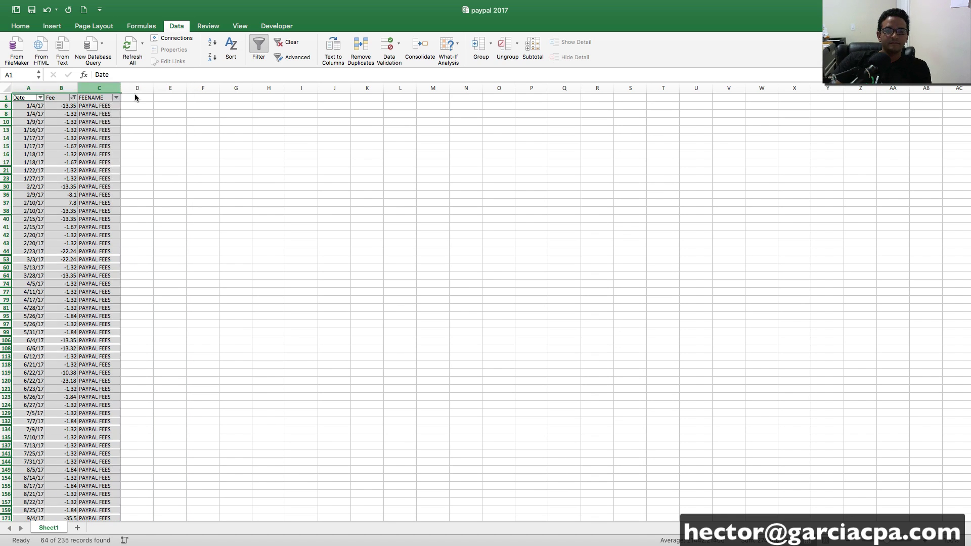
{"action": "mouse_move", "coordinate": [17, 1]}
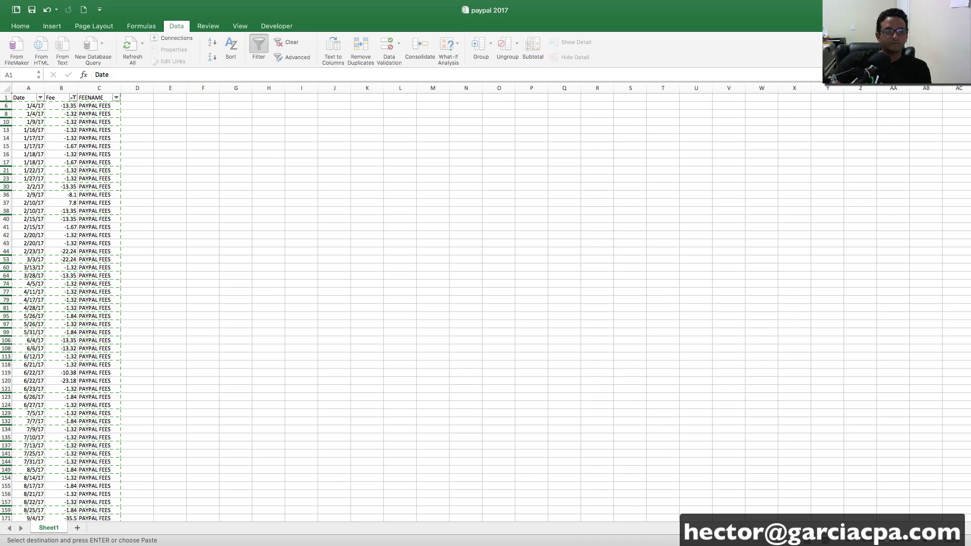
{"action": "key", "text": "super+n"}
{"action": "left_click_drag", "start_coordinate": [328, 72], "coordinate": [433, 78]}
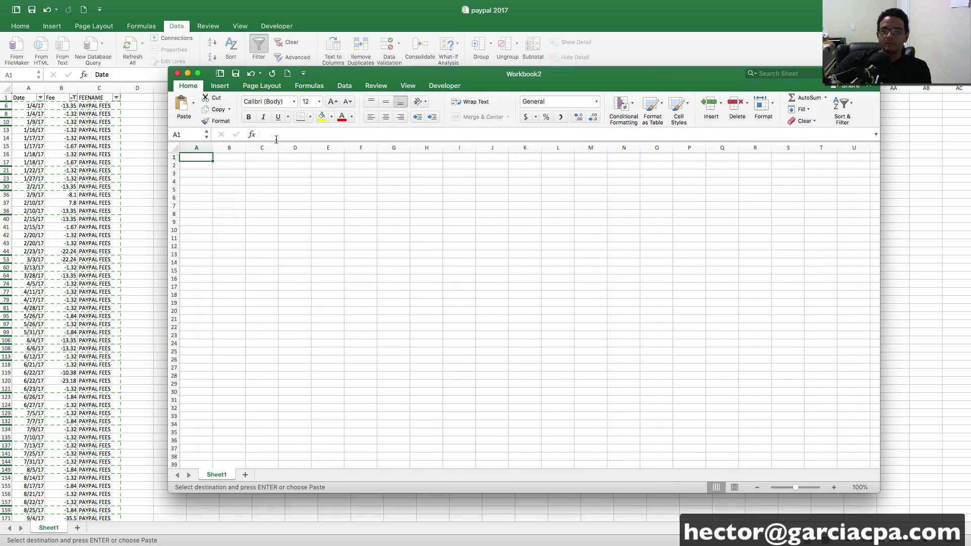
{"action": "right_click", "coordinate": [197, 157]}
{"action": "left_click", "coordinate": [215, 178]}
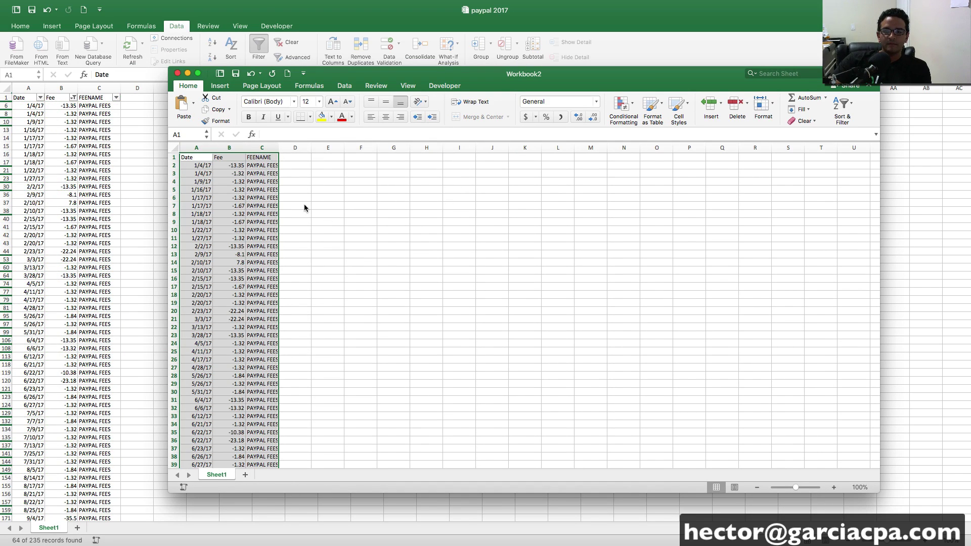
- Save the new workbook as paypal fees 2017
{"action": "left_click", "coordinate": [235, 75]}
{"action": "left_click", "coordinate": [447, 172]}
{"action": "left_click", "coordinate": [492, 105]}
{"action": "type", "text": "fees 2017"}
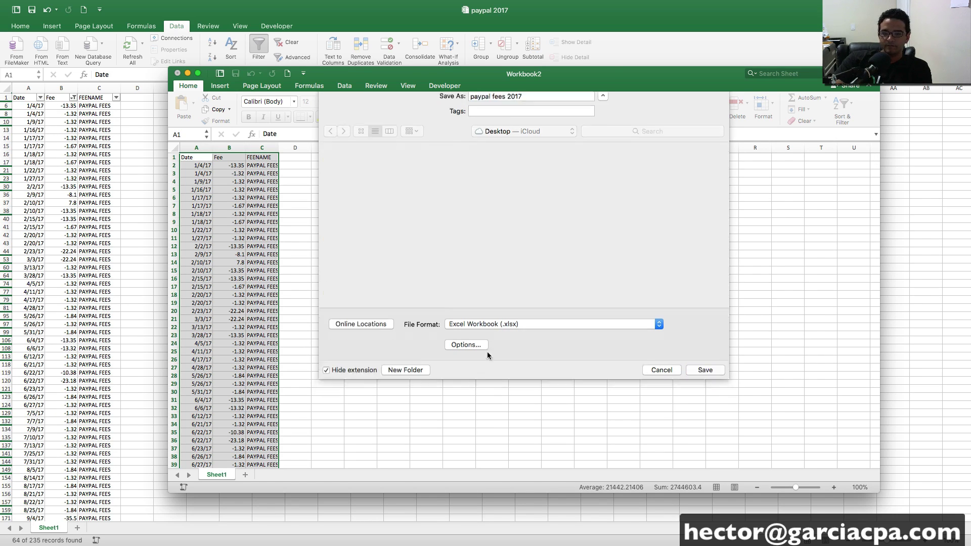
{"action": "left_click", "coordinate": [215, 270]}
{"action": "scroll", "coordinate": [248, 294], "scroll_direction": "down", "scroll_amount": 15}
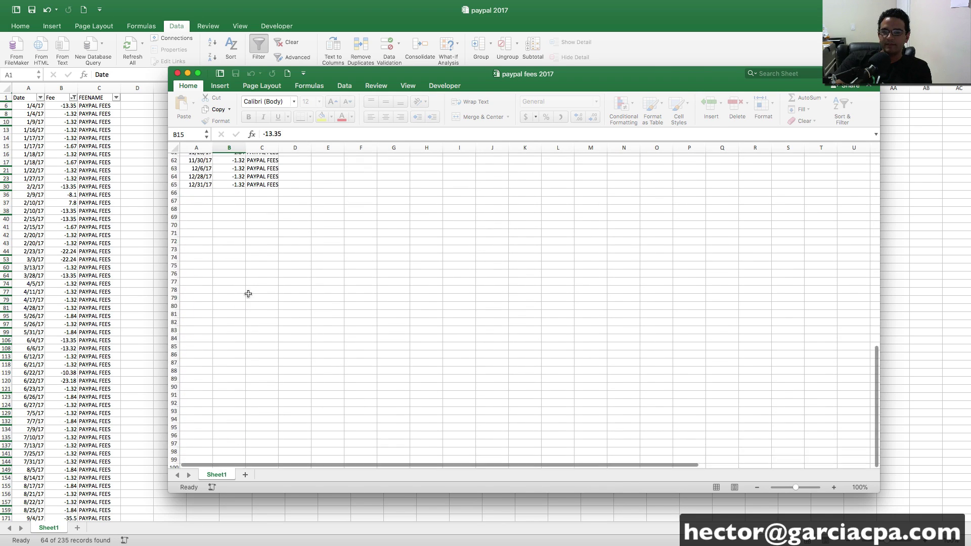
{"action": "scroll", "coordinate": [248, 293], "scroll_direction": "up", "scroll_amount": 10}
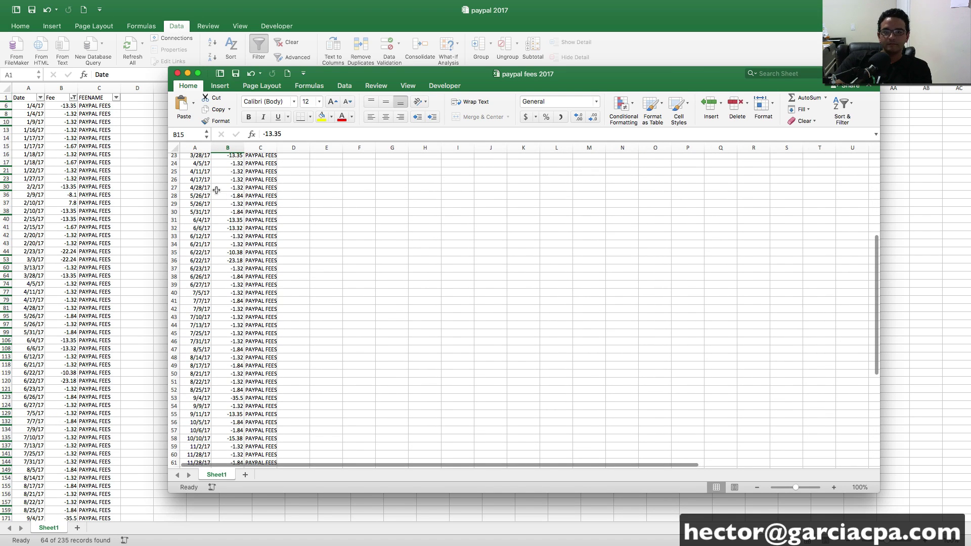
- Upload paypal fees 2017.csv in QuickBooks and assign it to PayPal Account (.com)
{"action": "key", "text": "super+h"}
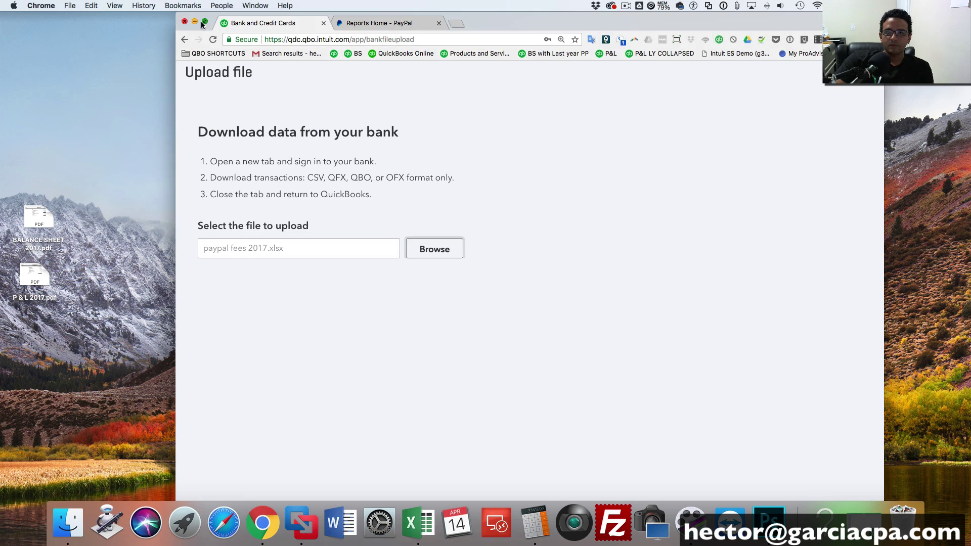
{"action": "key", "text": "ctrl+super+f"}
{"action": "left_click", "coordinate": [260, 234]}
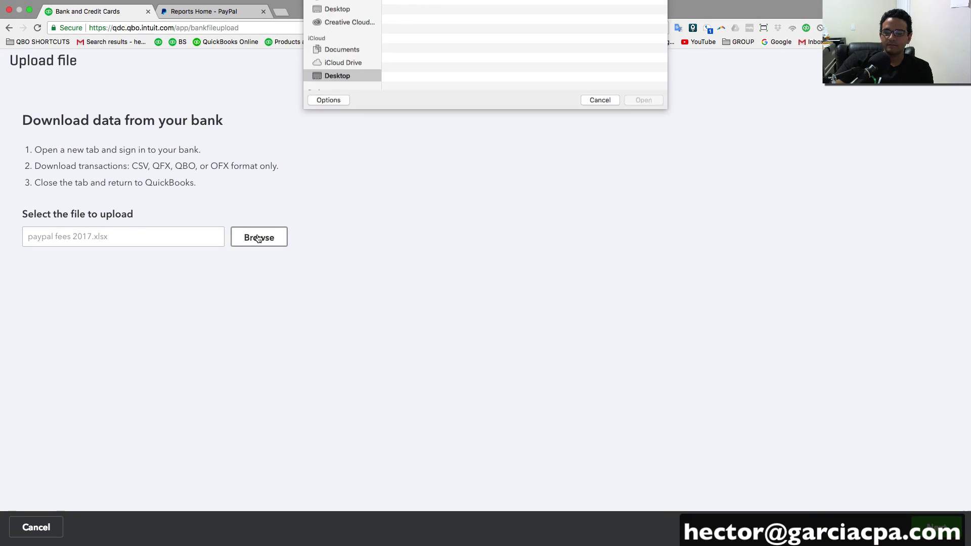
{"action": "double_click", "coordinate": [441, 37]}
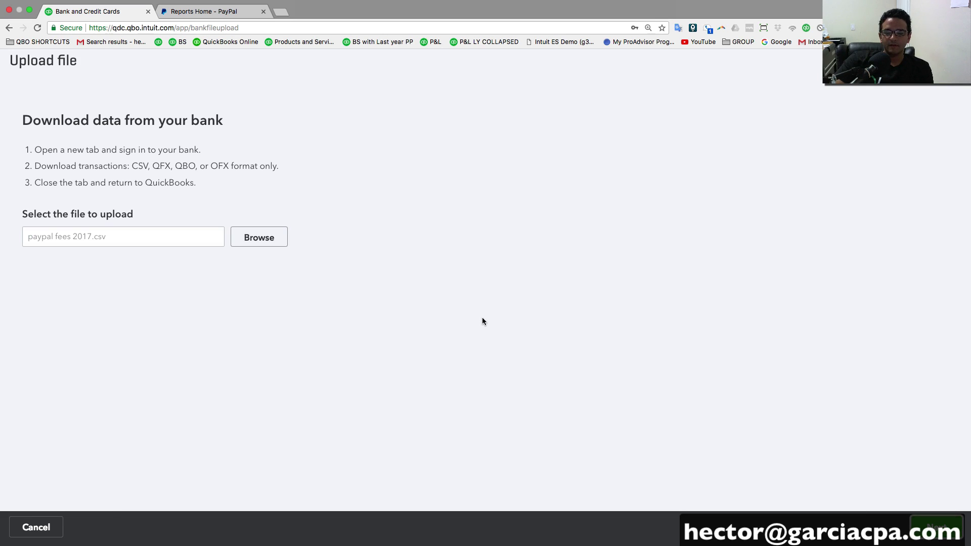
{"action": "left_click", "coordinate": [936, 527]}
{"action": "left_click", "coordinate": [362, 202]}
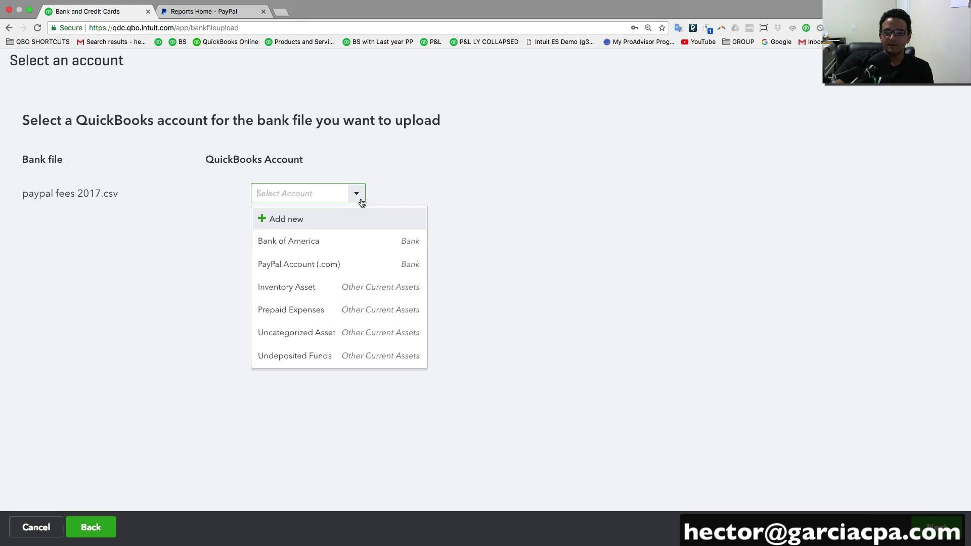
{"action": "left_click", "coordinate": [314, 264]}
{"action": "left_click", "coordinate": [936, 527]}
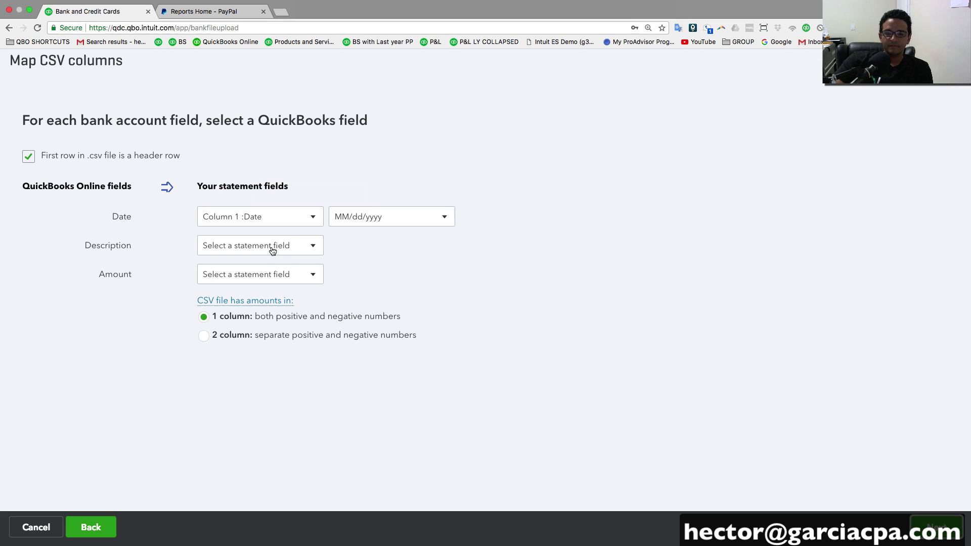
- Map Description to Column 3 FEENAME and Amount to Column 2 Fee
{"action": "left_click", "coordinate": [307, 257]}
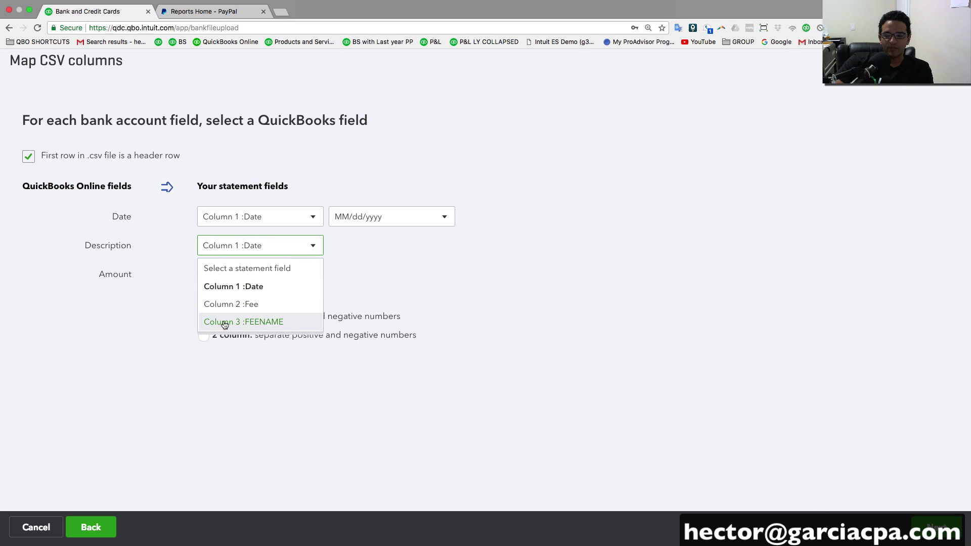
{"action": "left_click", "coordinate": [261, 323]}
{"action": "left_click", "coordinate": [249, 281]}
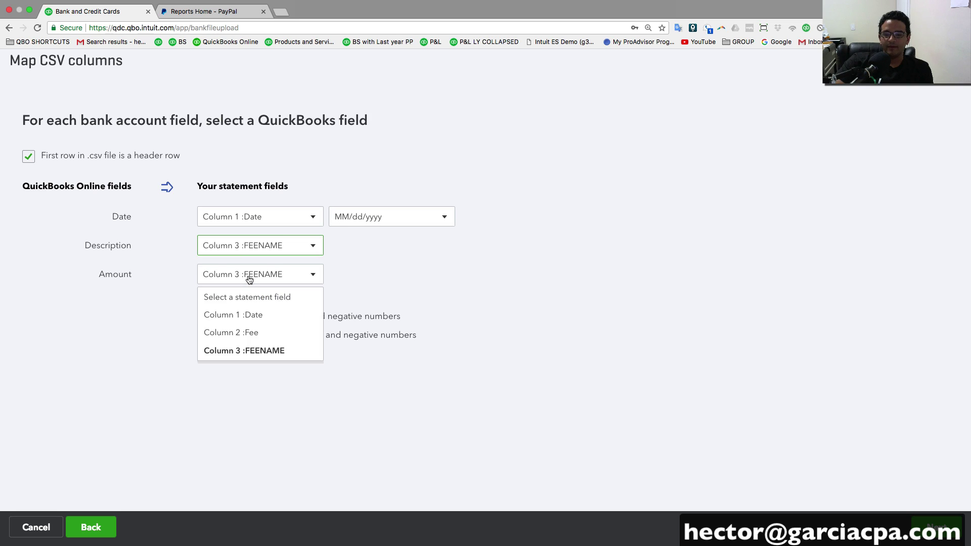
{"action": "left_click", "coordinate": [254, 333]}
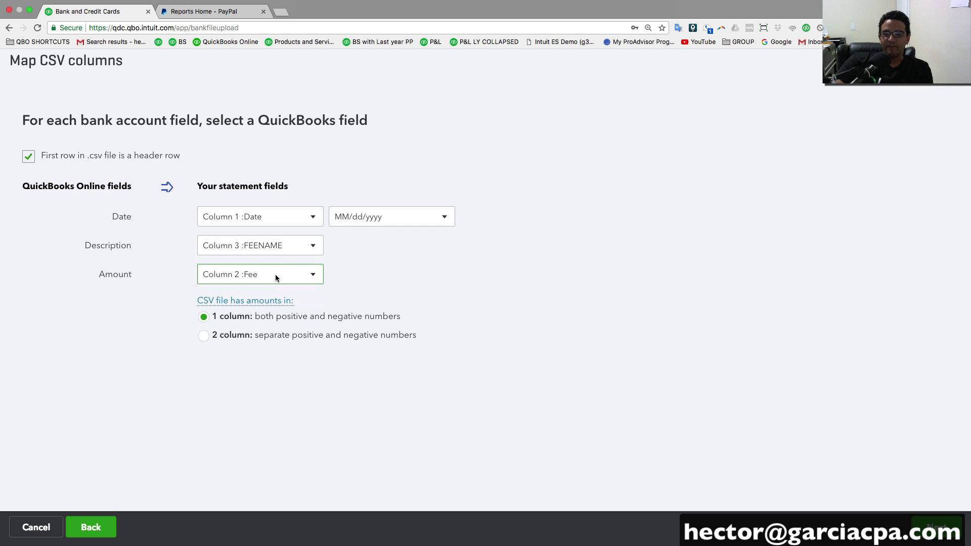
{"action": "left_click", "coordinate": [937, 528]}
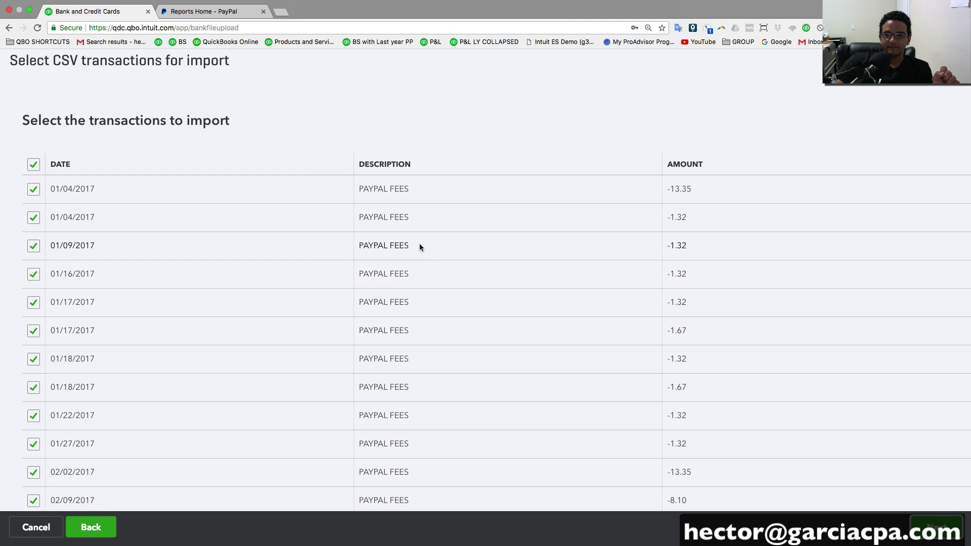
- Import all 64 PayPal fee transactions and return to the Banking list
{"action": "scroll", "coordinate": [323, 314], "scroll_direction": "down", "scroll_amount": 5}
{"action": "scroll", "coordinate": [324, 318], "scroll_direction": "down", "scroll_amount": 15}
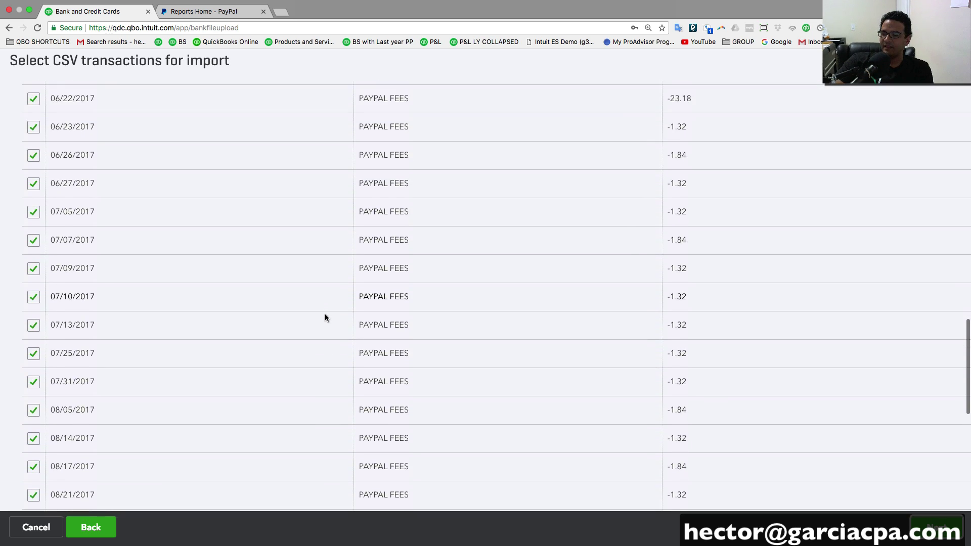
{"action": "scroll", "coordinate": [447, 364], "scroll_direction": "up", "scroll_amount": 20}
{"action": "left_click", "coordinate": [936, 527]}
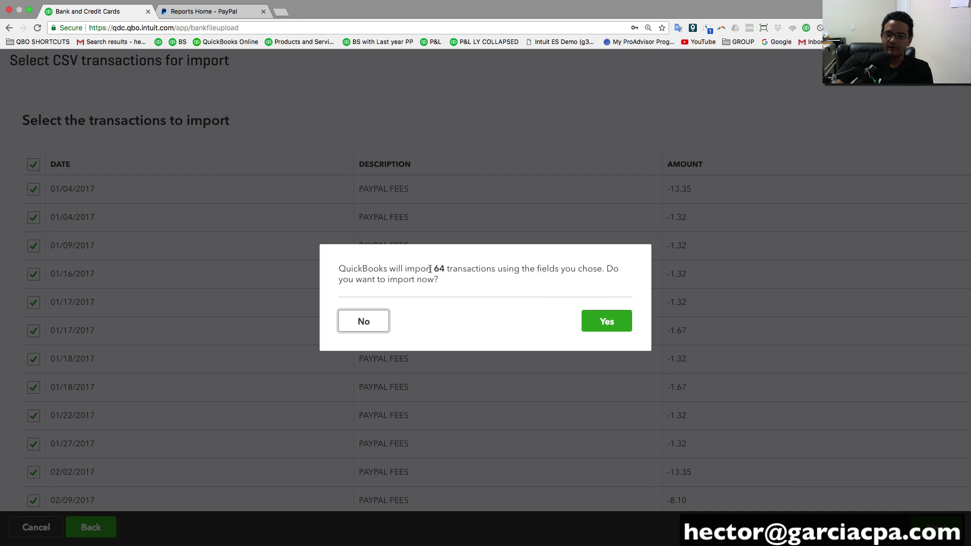
{"action": "left_click", "coordinate": [602, 318]}
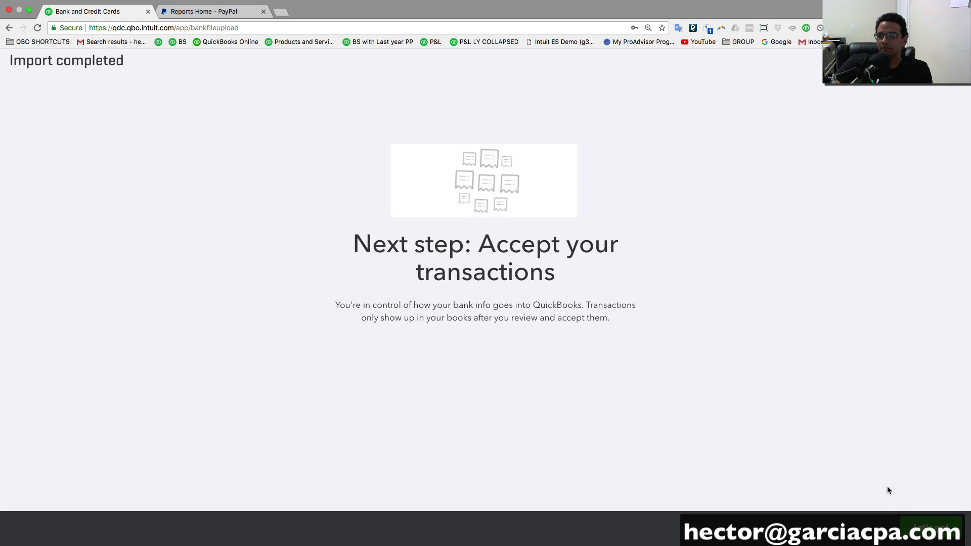
{"action": "left_click", "coordinate": [931, 528]}
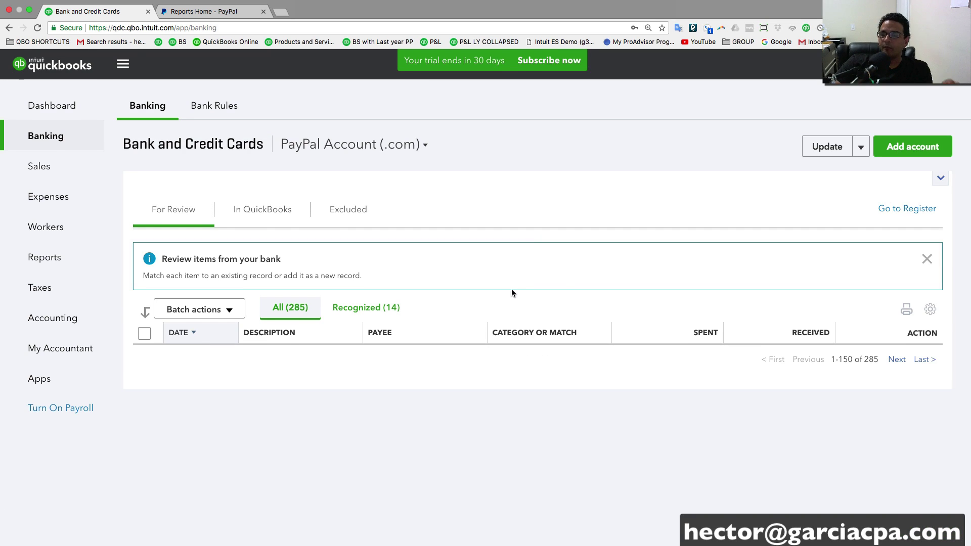
- Copy the PAYPAL FEES memo text from the 10/10/2017 Fees transaction, then bring up the banking update options
{"action": "scroll", "coordinate": [514, 293], "scroll_direction": "down", "scroll_amount": 4}
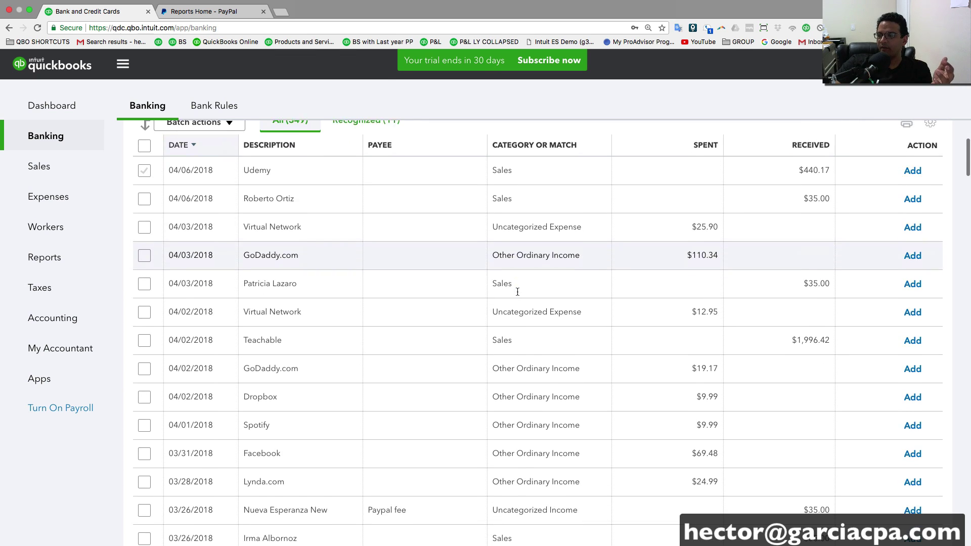
{"action": "scroll", "coordinate": [741, 287], "scroll_direction": "down", "scroll_amount": 4}
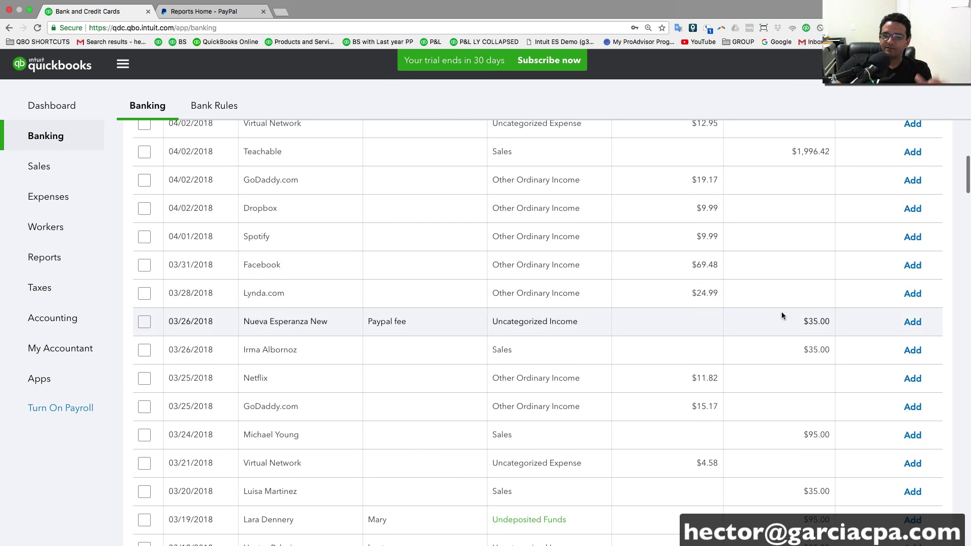
{"action": "scroll", "coordinate": [769, 316], "scroll_direction": "down", "scroll_amount": 10}
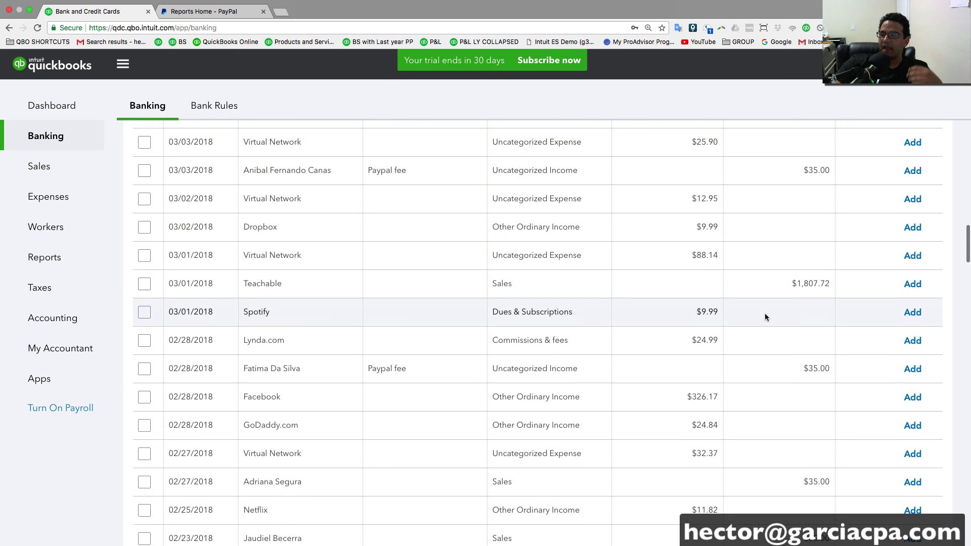
{"action": "scroll", "coordinate": [765, 317], "scroll_direction": "down", "scroll_amount": 15}
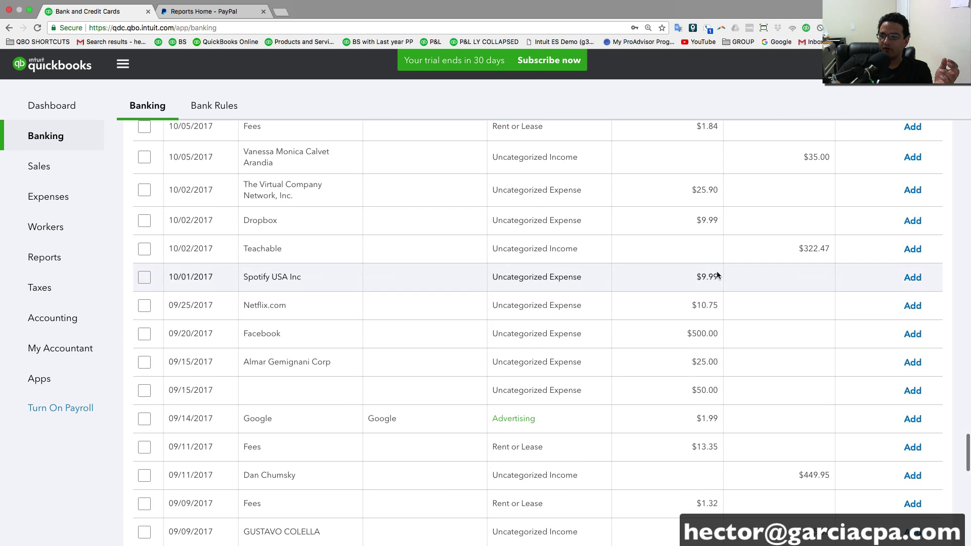
{"action": "scroll", "coordinate": [303, 414], "scroll_direction": "up", "scroll_amount": 2}
{"action": "scroll", "coordinate": [287, 284], "scroll_direction": "up", "scroll_amount": 5}
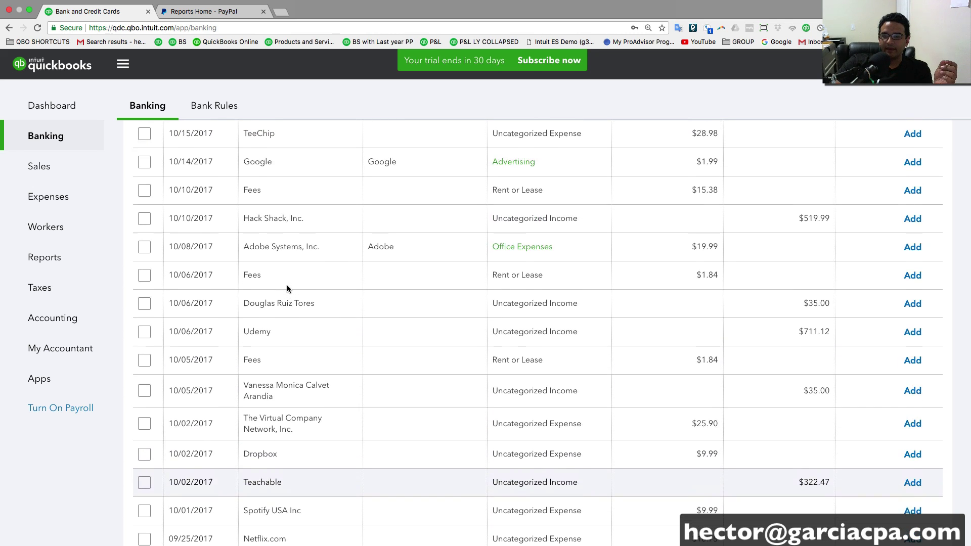
{"action": "left_click", "coordinate": [262, 200]}
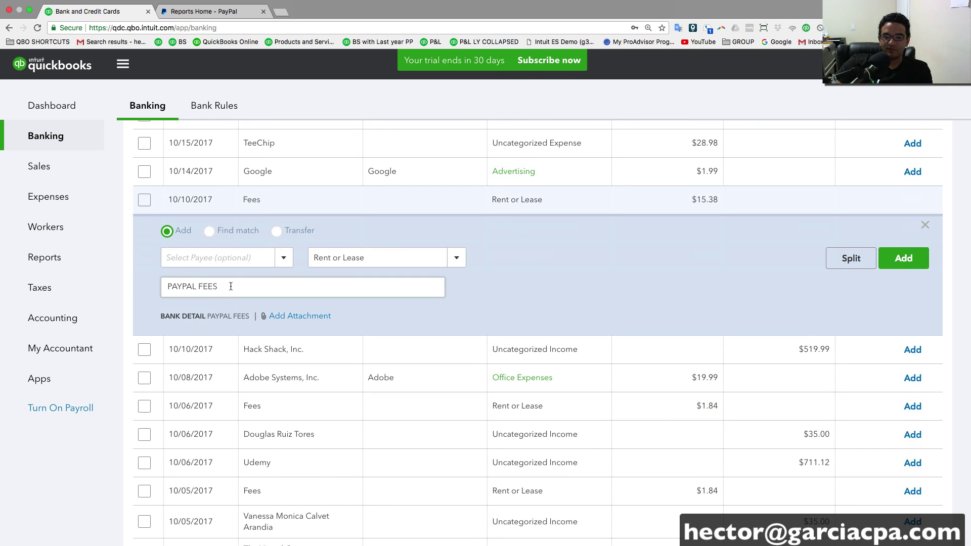
{"action": "left_click_drag", "start_coordinate": [231, 287], "coordinate": [136, 282]}
{"action": "right_click", "coordinate": [184, 283]}
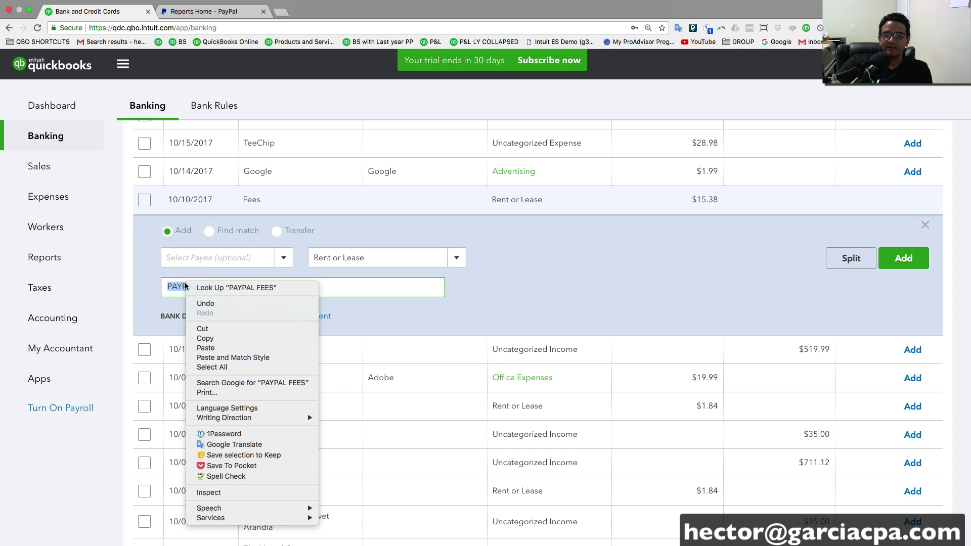
{"action": "left_click", "coordinate": [226, 338]}
{"action": "scroll", "coordinate": [860, 294], "scroll_direction": "up", "scroll_amount": 20}
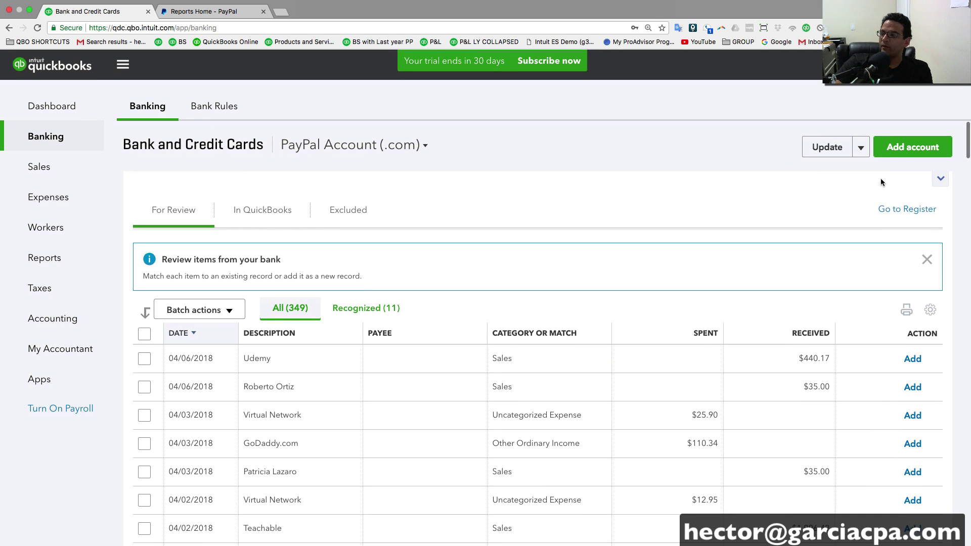
{"action": "left_click", "coordinate": [860, 147]}
- Open the Fee Amount bank rule for editing and make it match any condition
{"action": "left_click", "coordinate": [851, 191]}
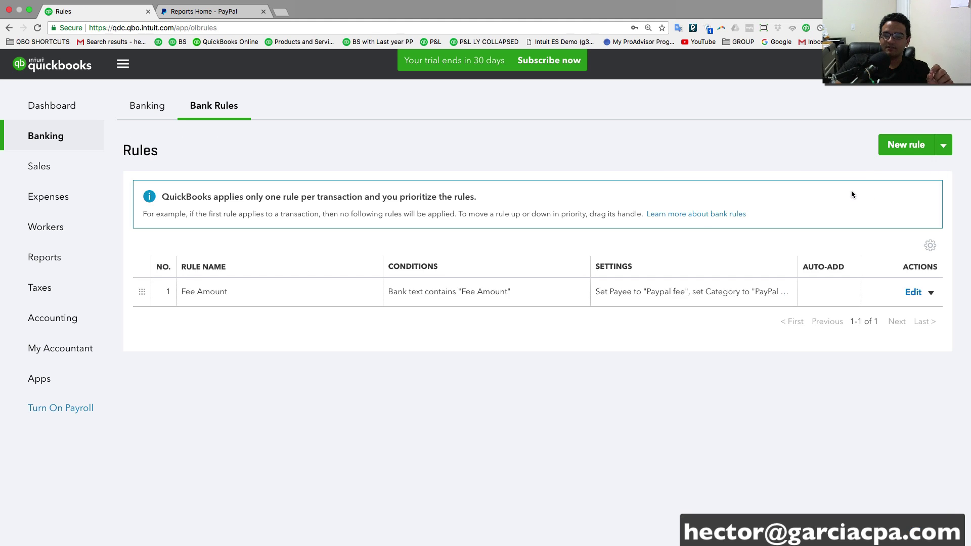
{"action": "left_click", "coordinate": [913, 292]}
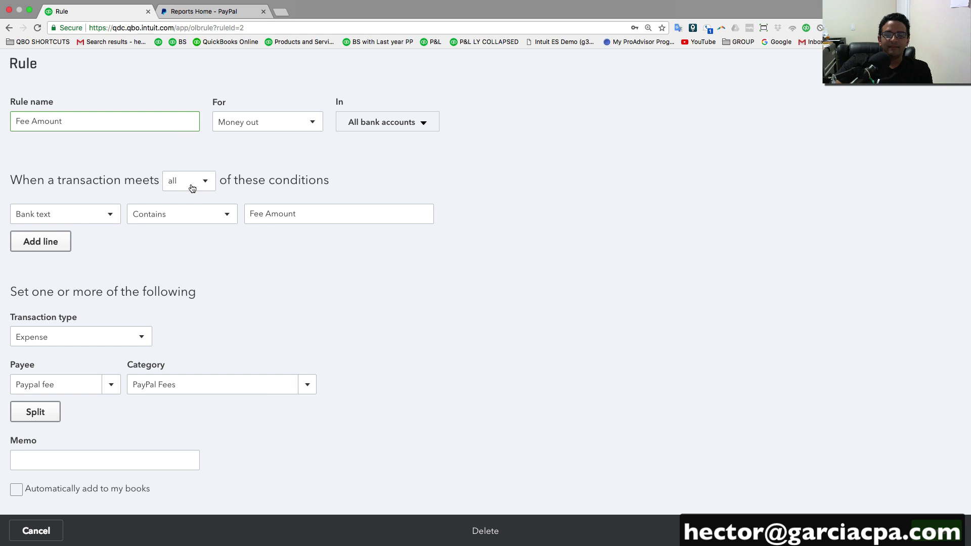
{"action": "left_click", "coordinate": [178, 186]}
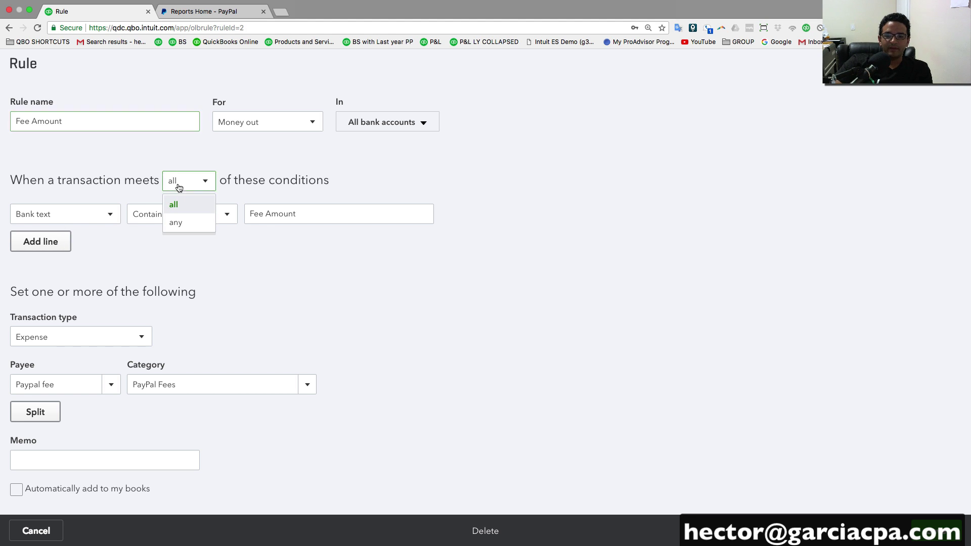
{"action": "left_click", "coordinate": [178, 220]}
- Add a second condition for bank text containing PAYPAL FEES and save the rule
{"action": "left_click", "coordinate": [41, 246]}
{"action": "right_click", "coordinate": [320, 244]}
{"action": "left_click", "coordinate": [329, 288]}
{"action": "left_click_drag", "start_coordinate": [336, 214], "coordinate": [253, 219]}
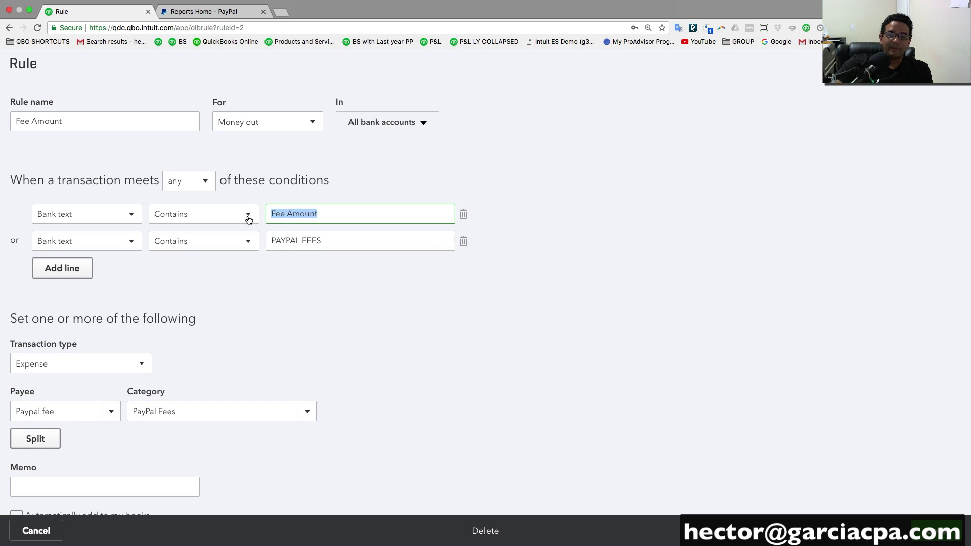
{"action": "left_click_drag", "start_coordinate": [324, 241], "coordinate": [259, 245]}
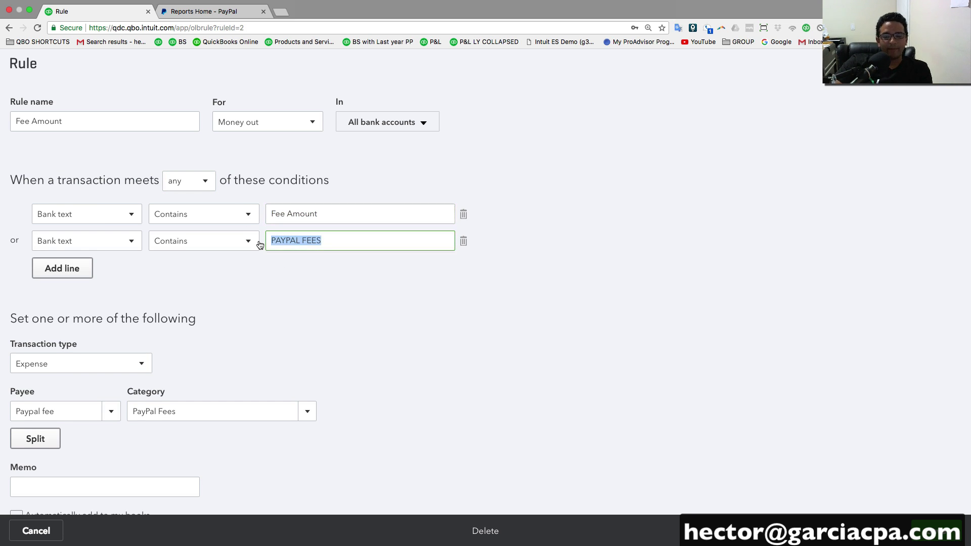
{"action": "left_click", "coordinate": [58, 419]}
{"action": "left_click", "coordinate": [209, 411]}
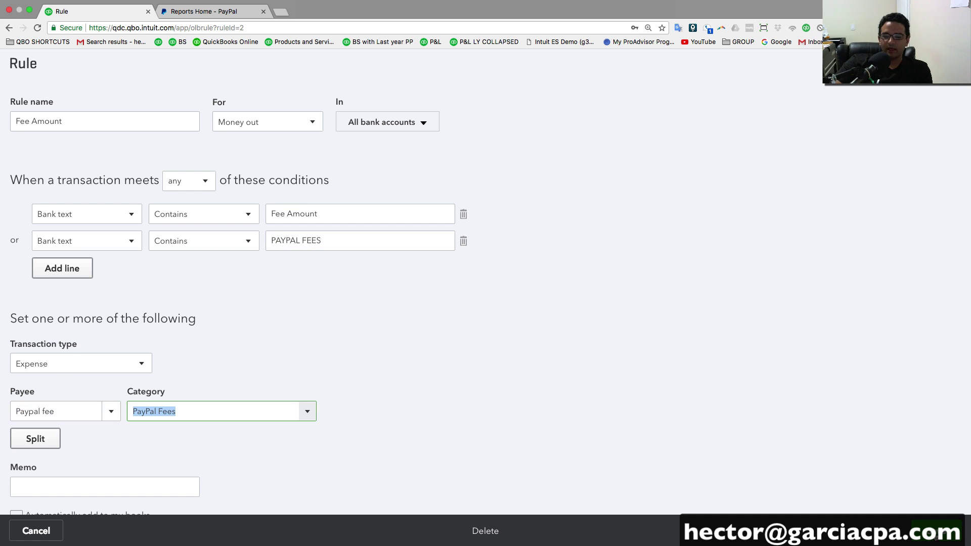
{"action": "left_click", "coordinate": [937, 531]}
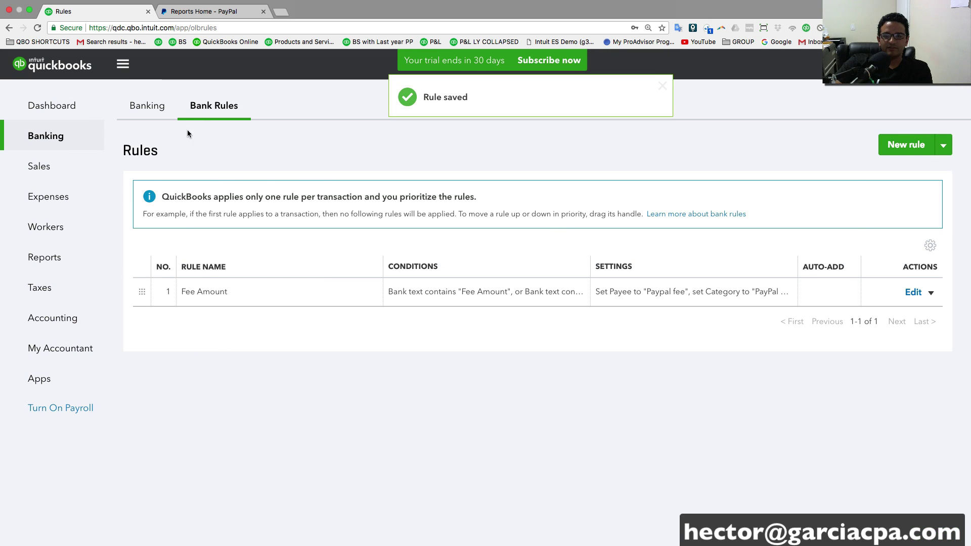
- Show the 91 recognized transactions and review the Fees tagged Paypal fee / PayPal Fees
{"action": "left_click", "coordinate": [146, 107]}
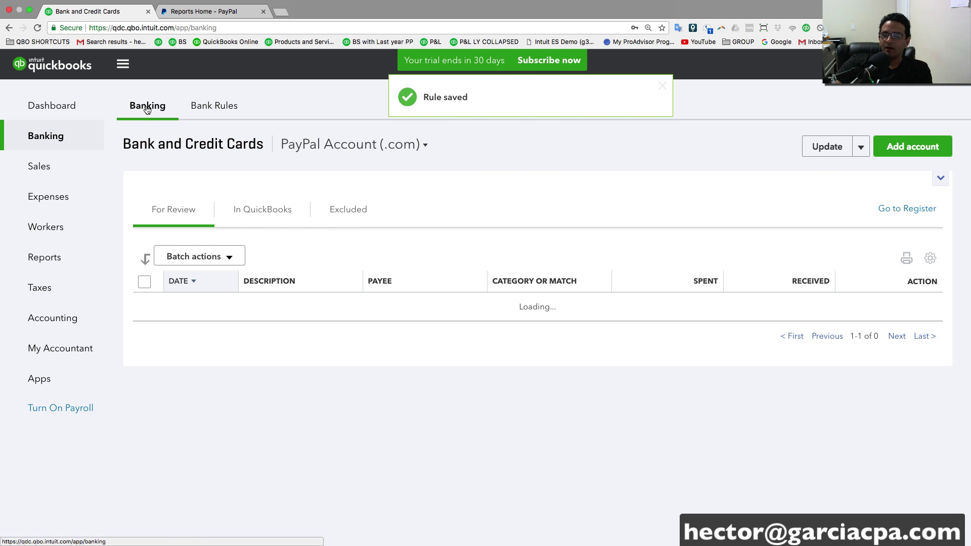
{"action": "left_click", "coordinate": [362, 308]}
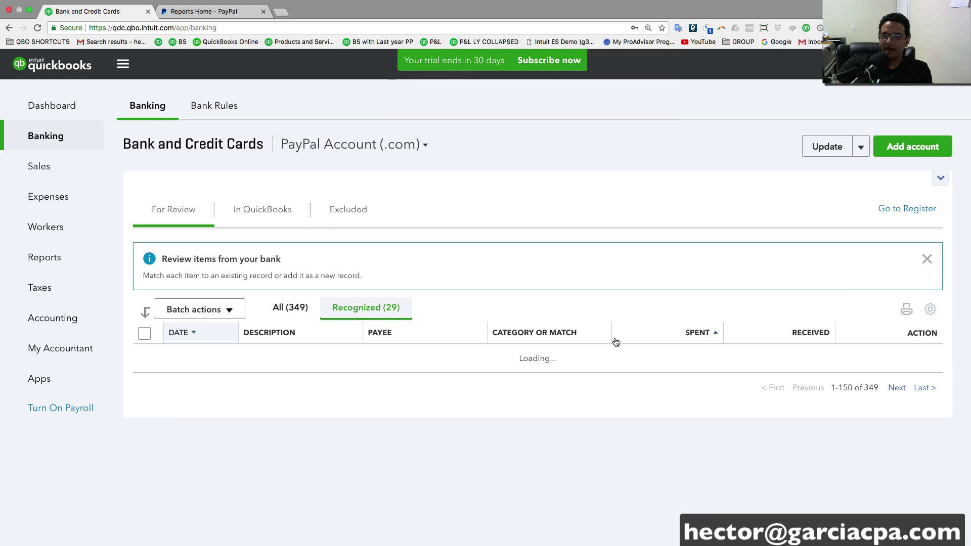
{"action": "scroll", "coordinate": [666, 364], "scroll_direction": "down", "scroll_amount": 5}
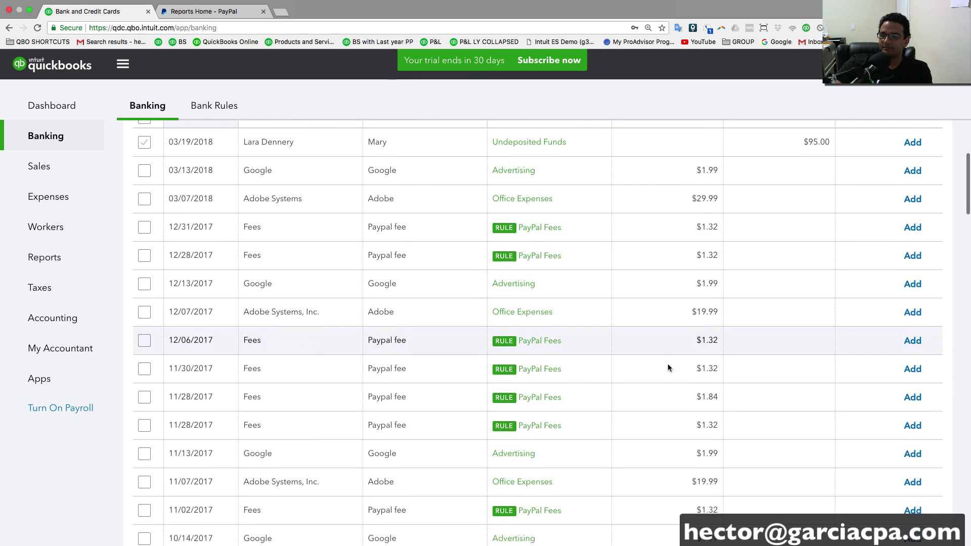
{"action": "scroll", "coordinate": [548, 325], "scroll_direction": "down", "scroll_amount": 20}
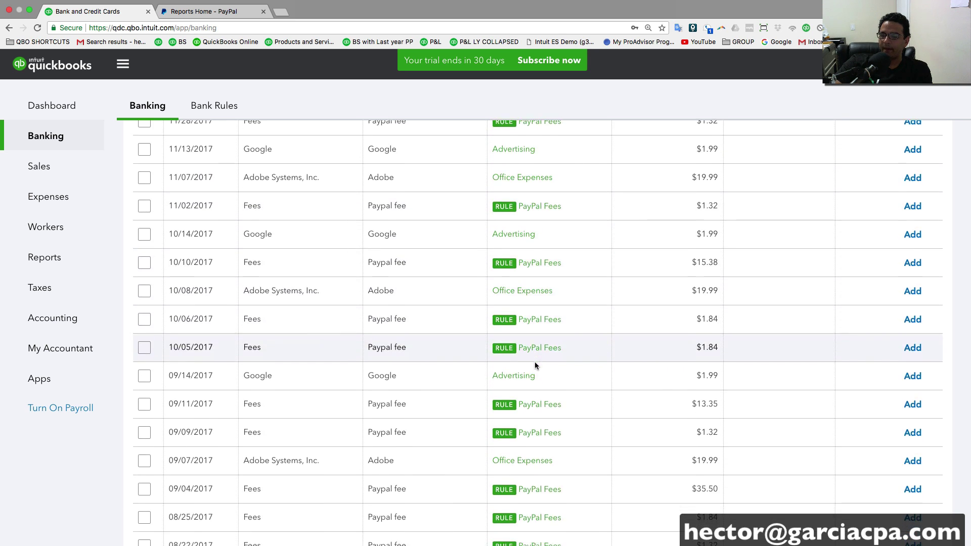
{"action": "scroll", "coordinate": [533, 362], "scroll_direction": "up", "scroll_amount": 20}
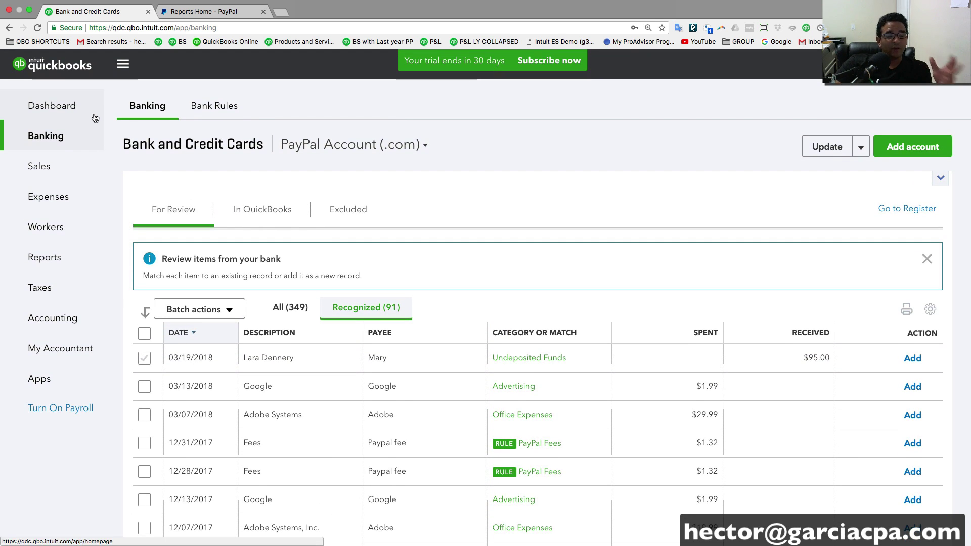